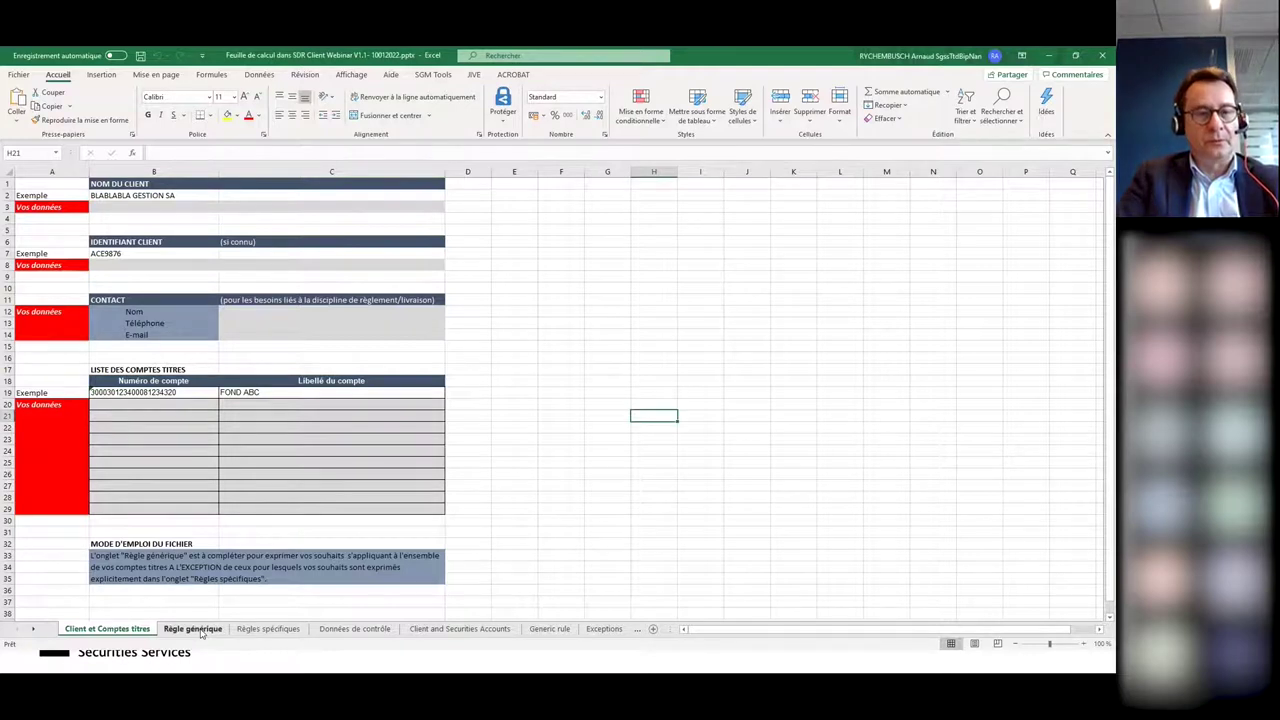
Open the Règle générique sheet and examine the Option reporting choices in D4 and D25
click(193, 629)
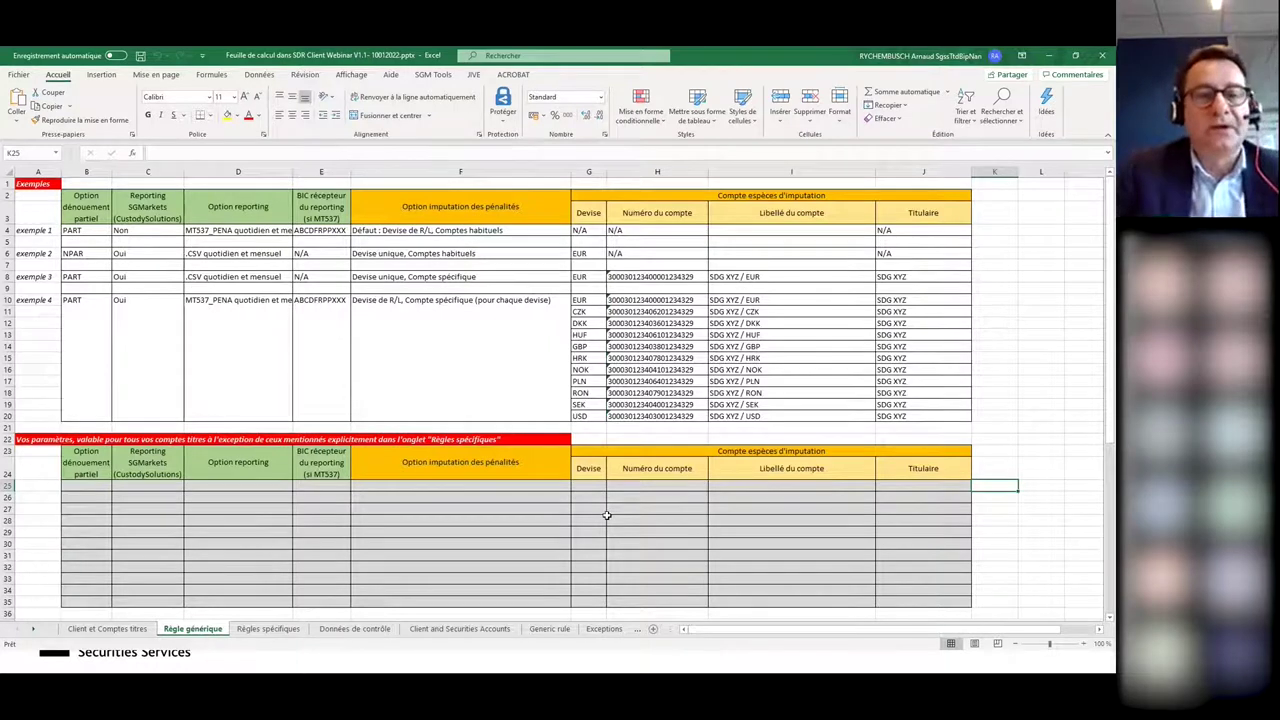
click(272, 230)
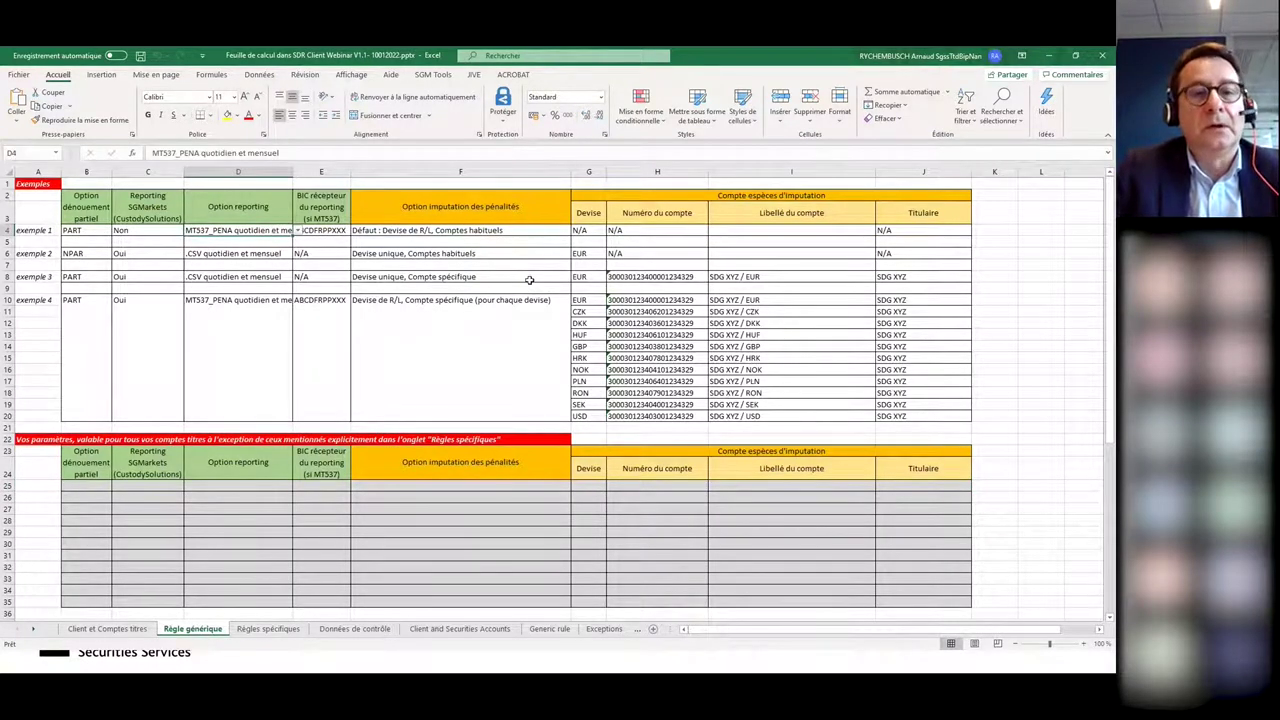
click(297, 231)
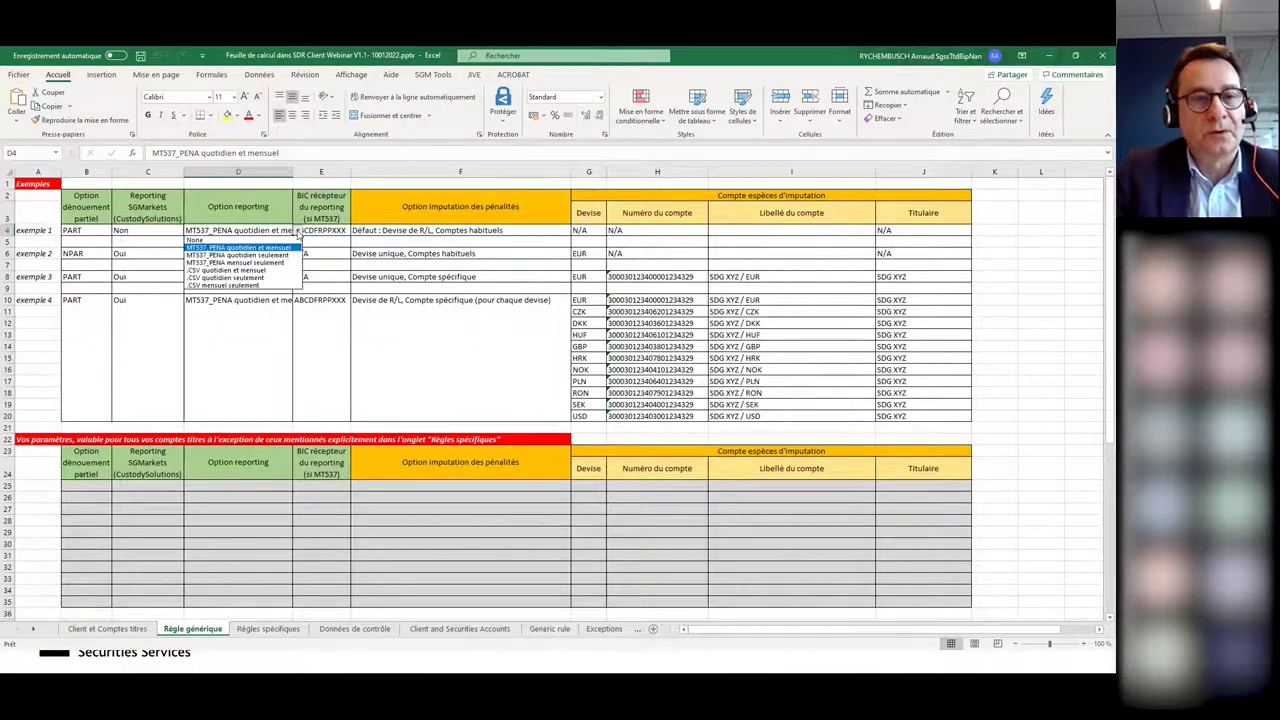
click(298, 232)
click(282, 487)
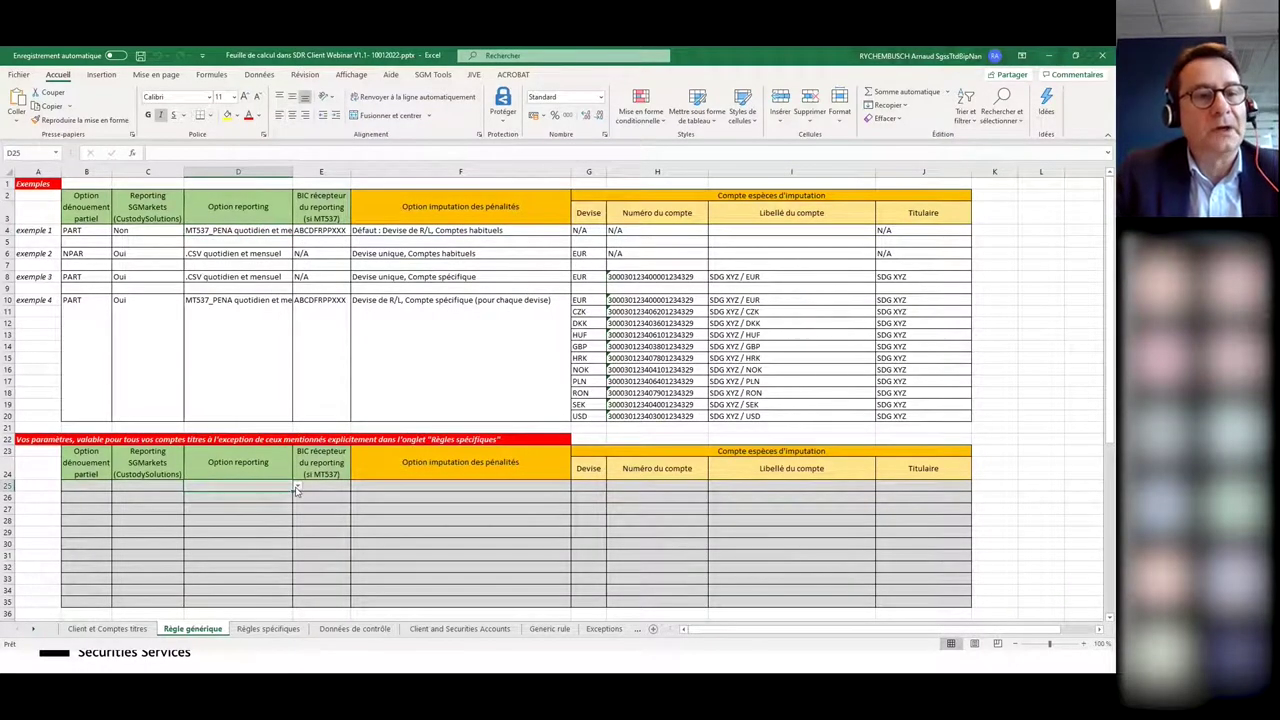
click(297, 489)
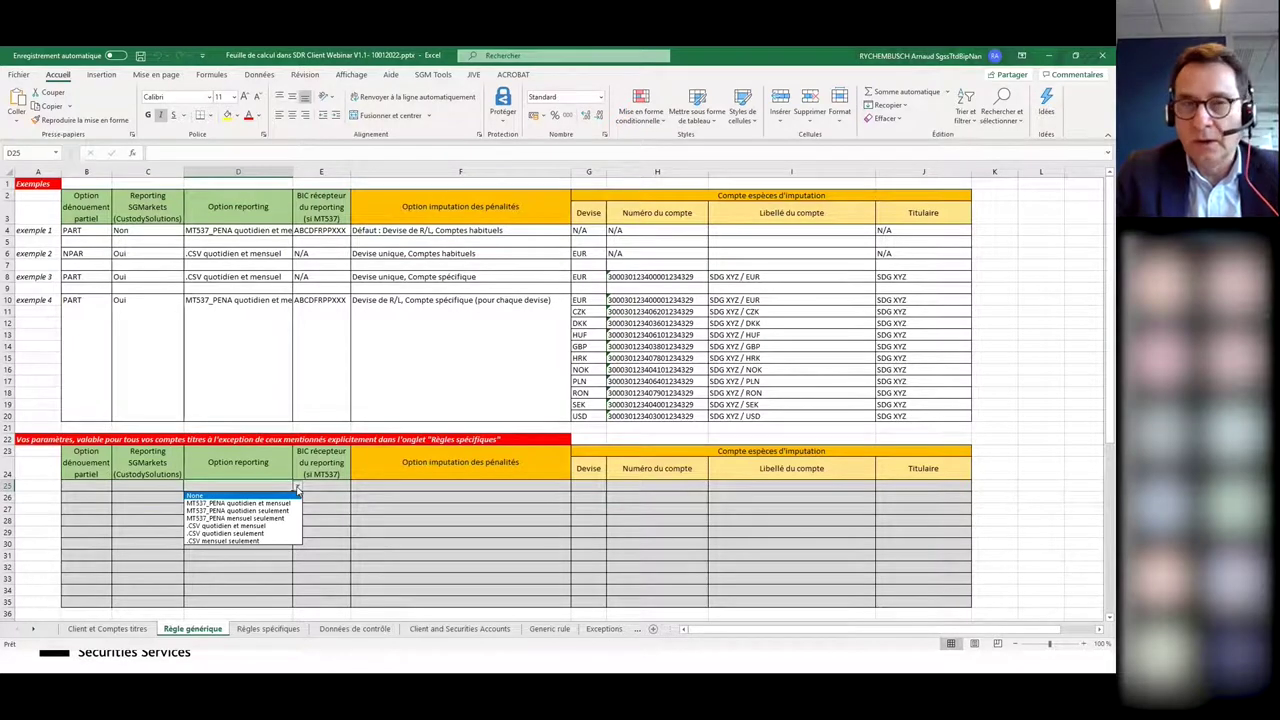
Examine the choices offered in row 25 for Option dénouement partiel, Reporting SGMarkets and Option reporting
click(97, 485)
click(116, 485)
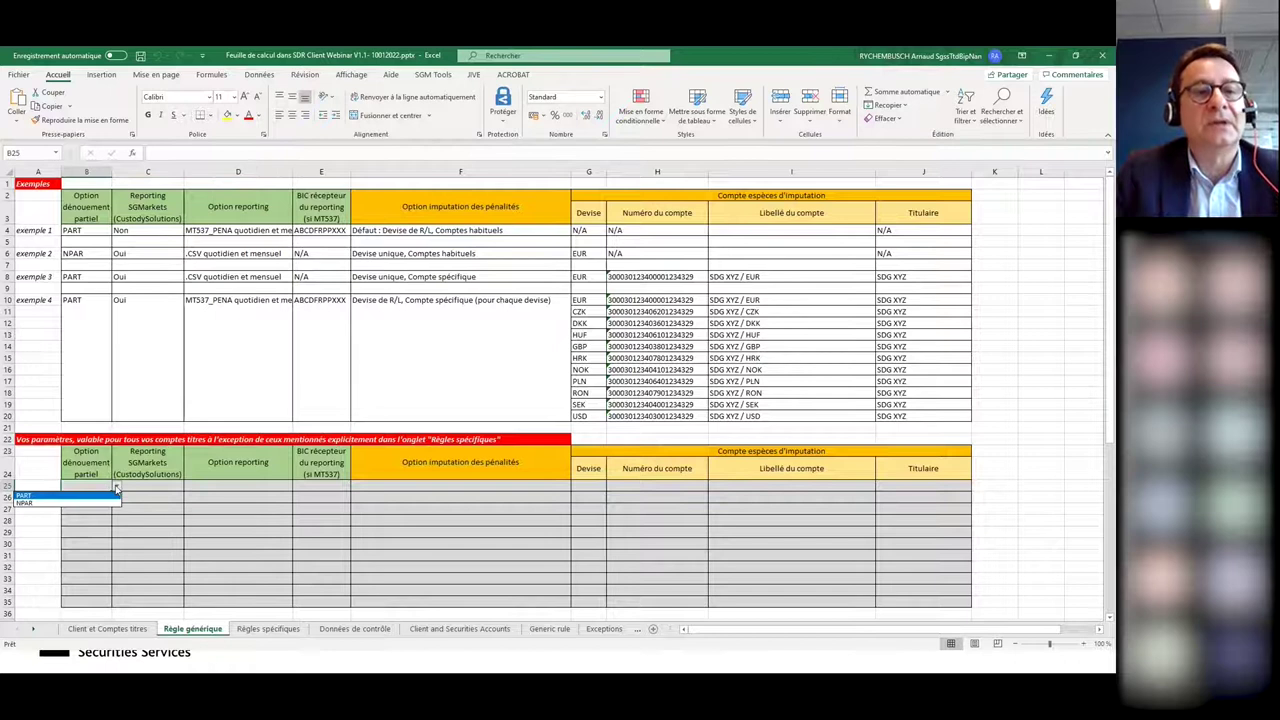
click(160, 483)
click(190, 487)
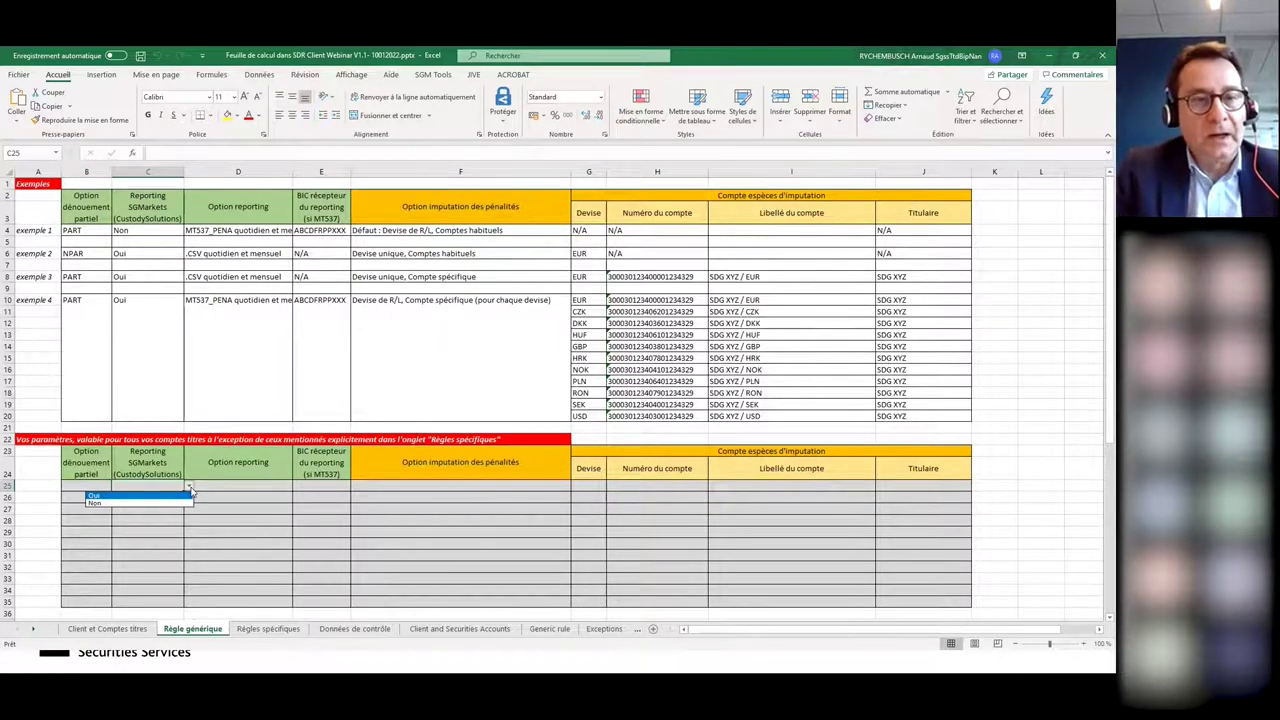
click(190, 488)
click(245, 486)
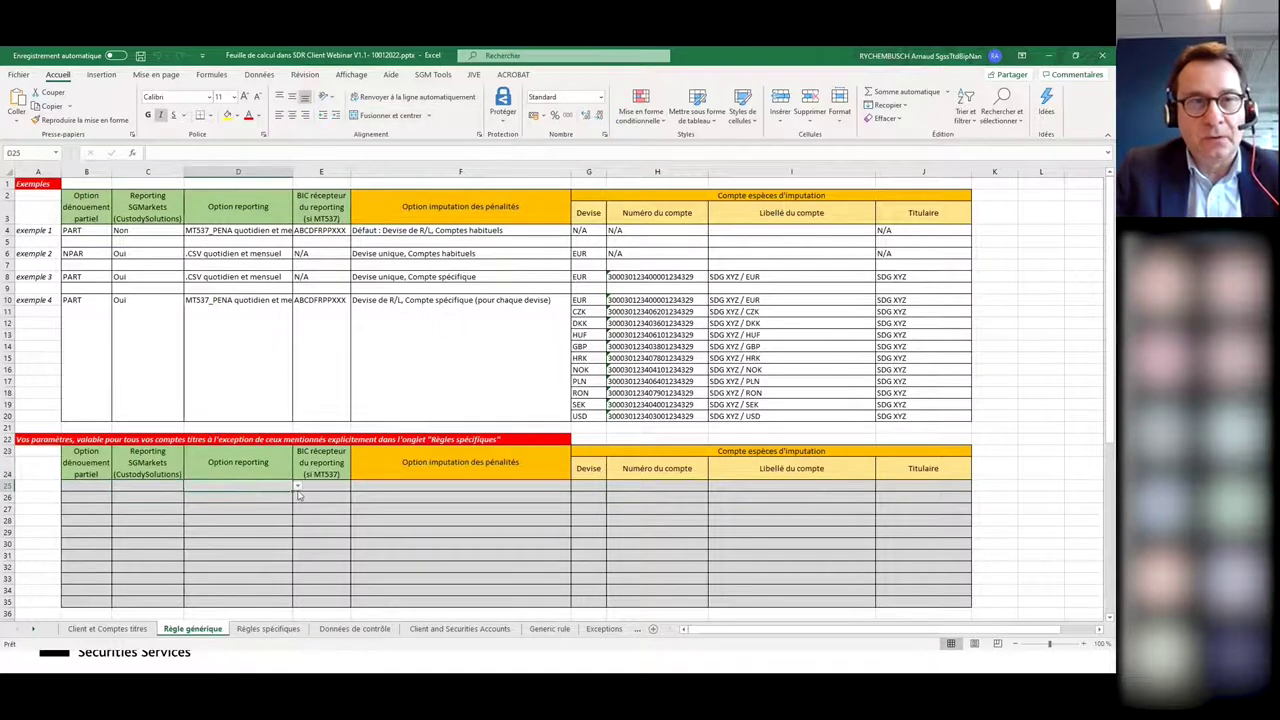
click(298, 487)
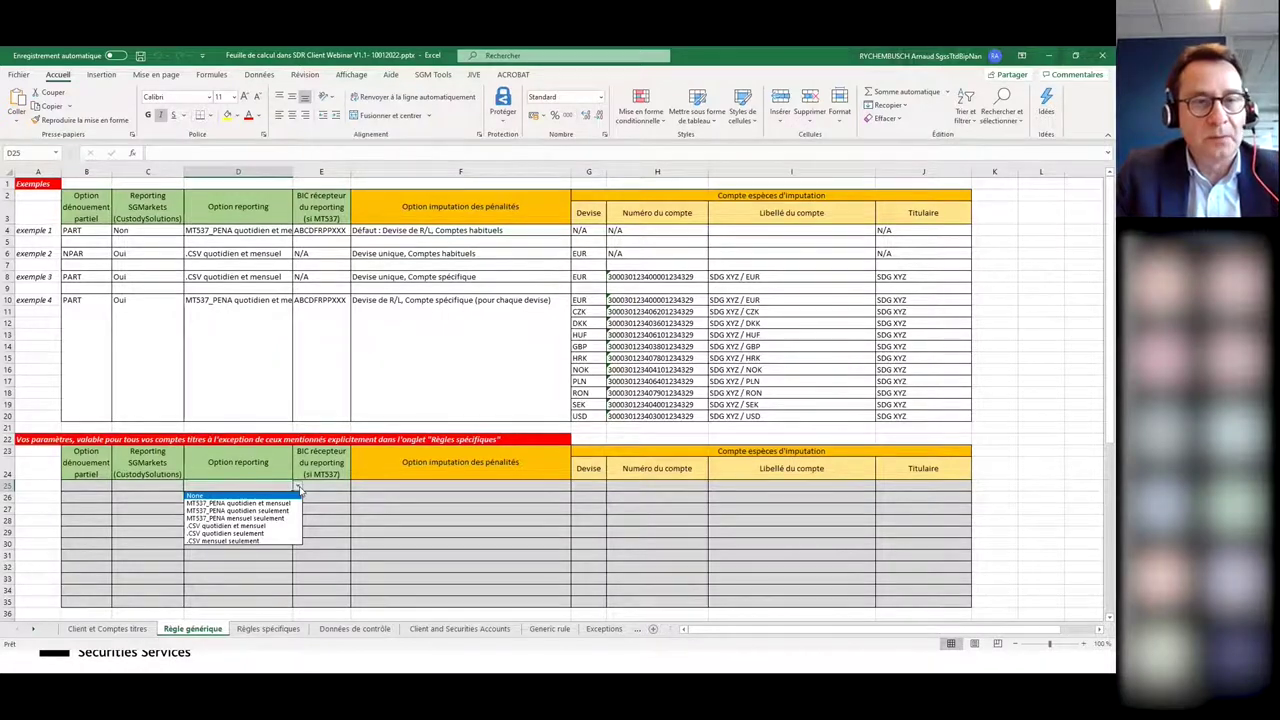
Set the Option dénouement partiel in B25 to PART
click(108, 490)
click(117, 488)
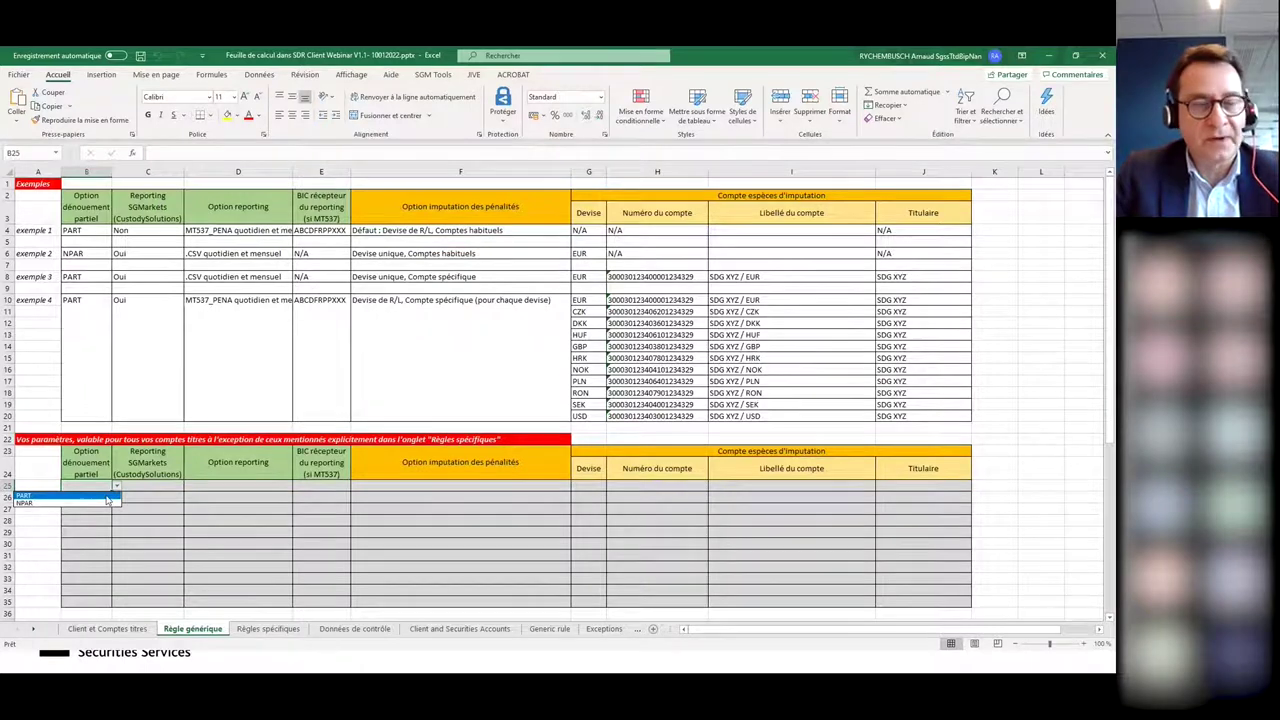
click(107, 497)
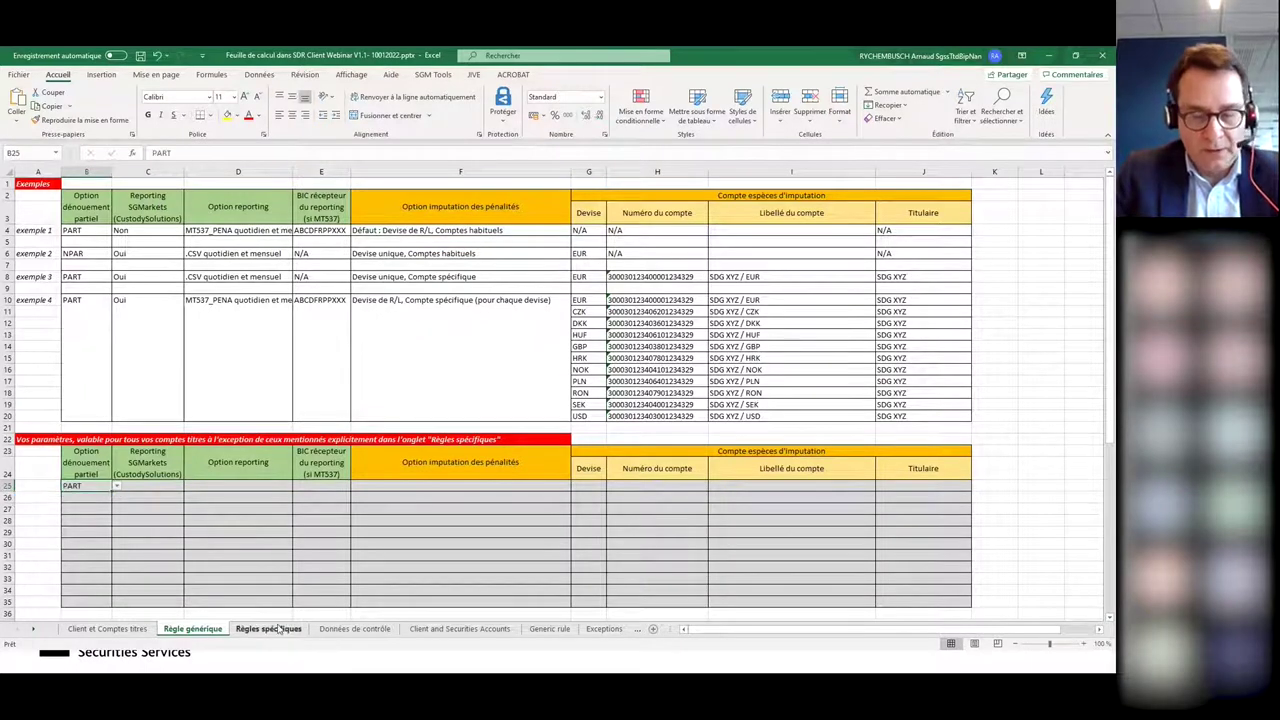
click(117, 487)
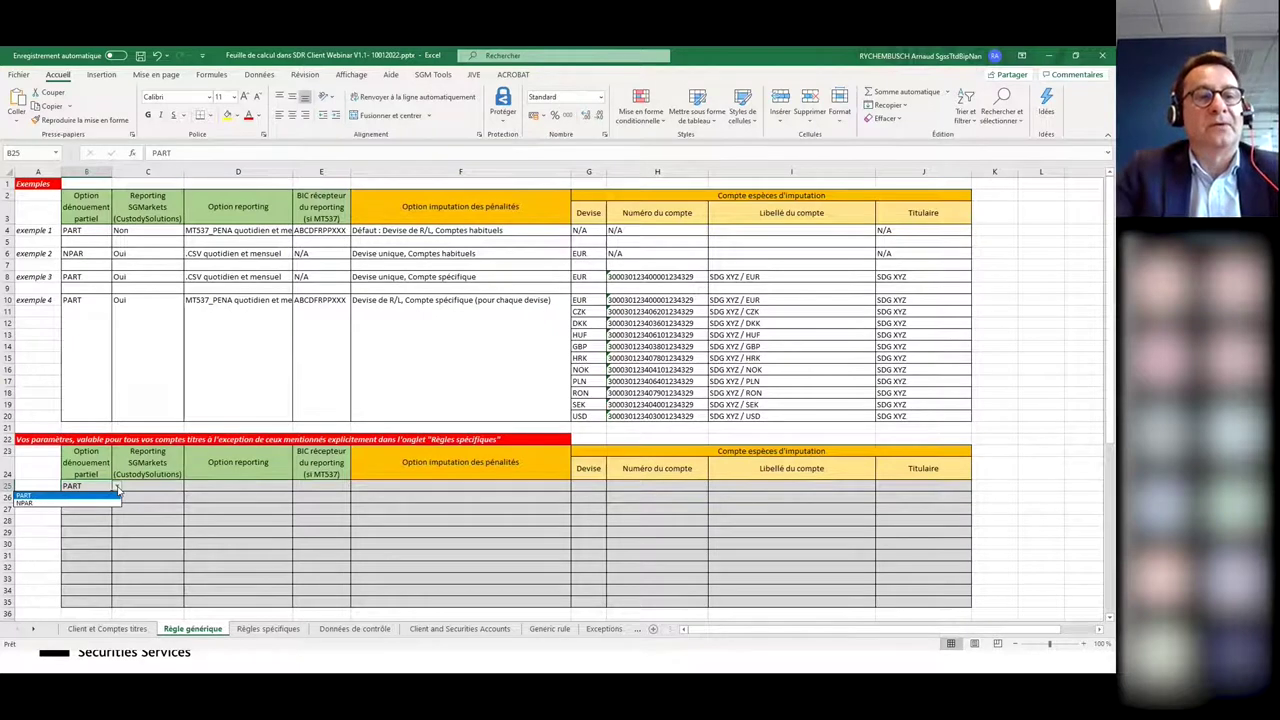
click(118, 489)
click(212, 553)
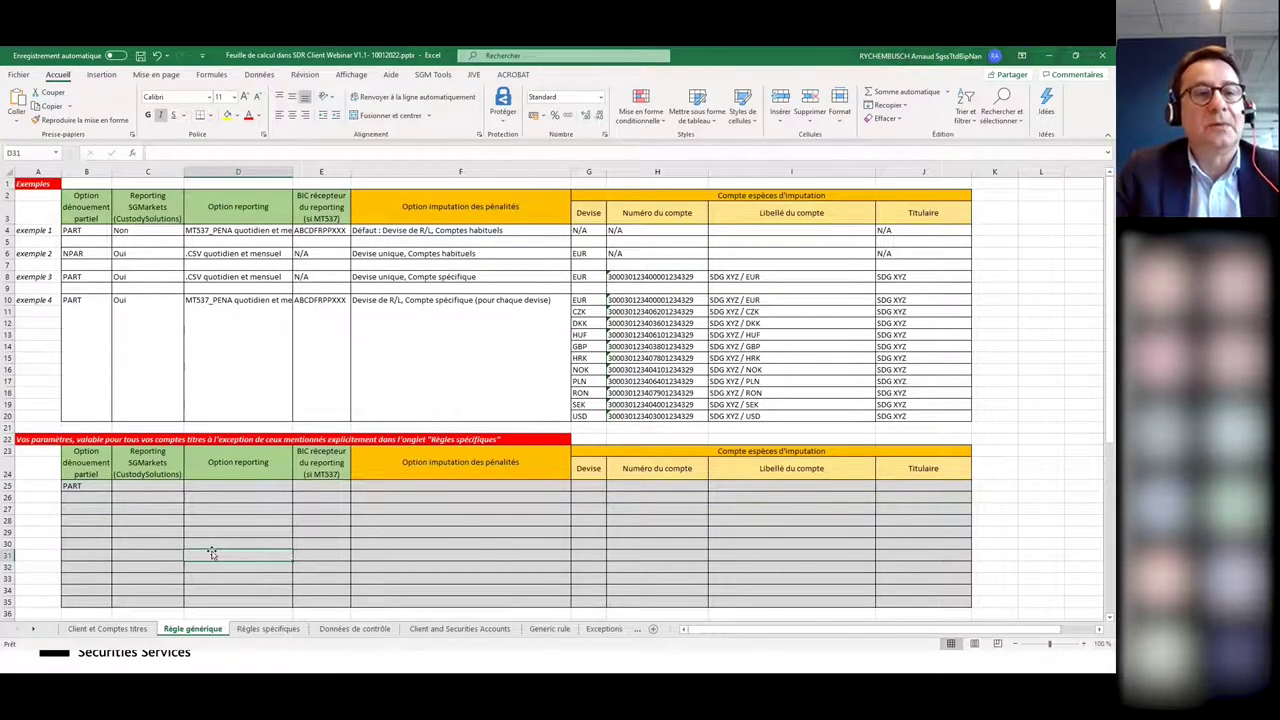
Review the available Reporting SGMarkets and Option reporting choices in C25 and D25 without picking any
click(168, 488)
click(189, 488)
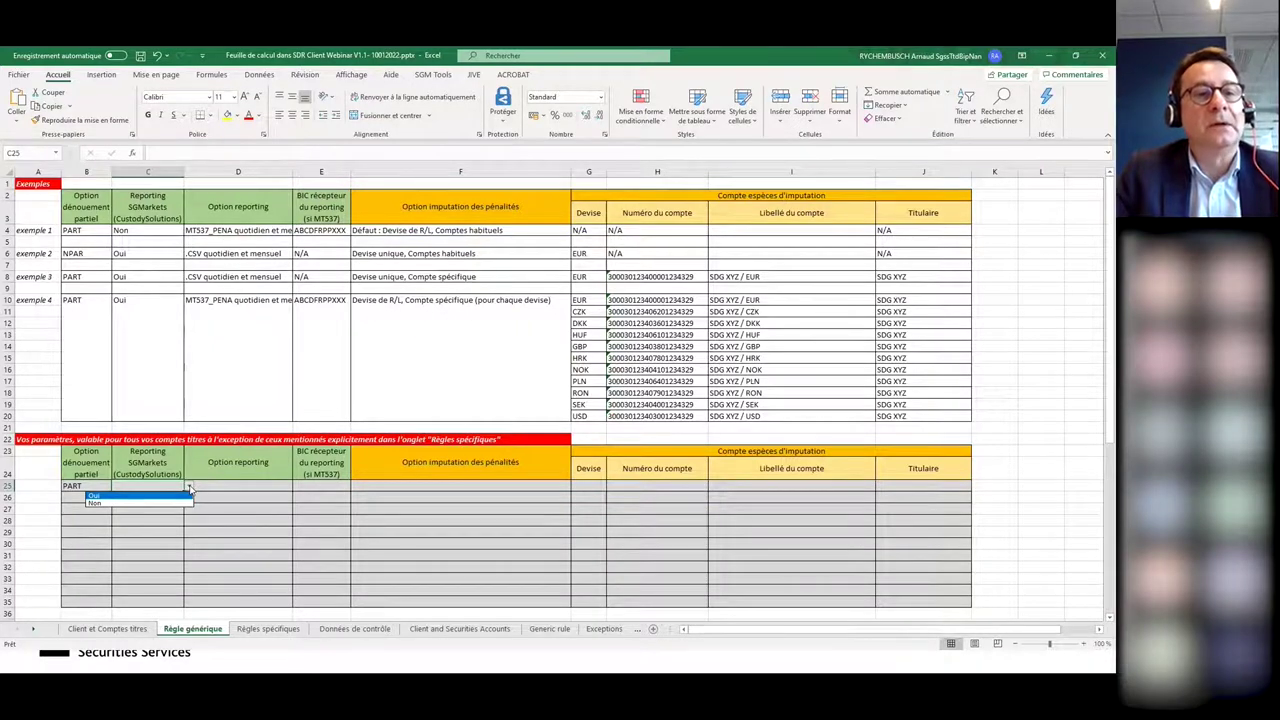
click(248, 492)
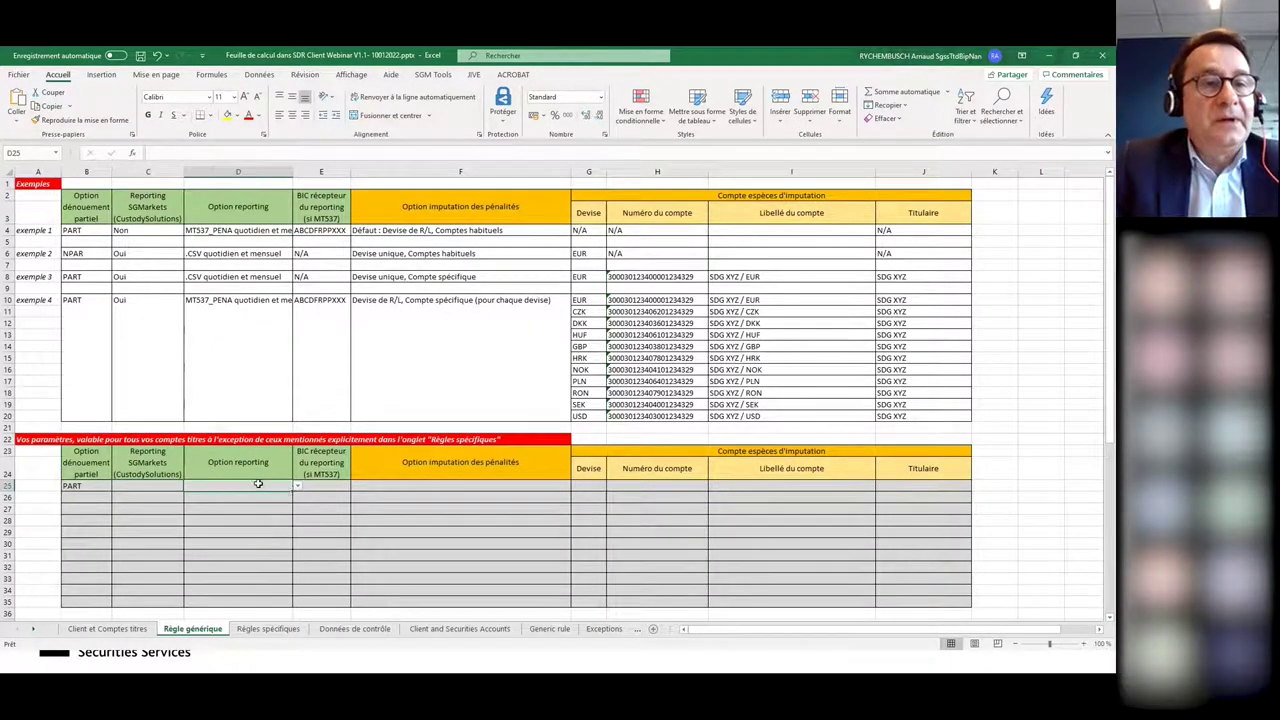
click(297, 488)
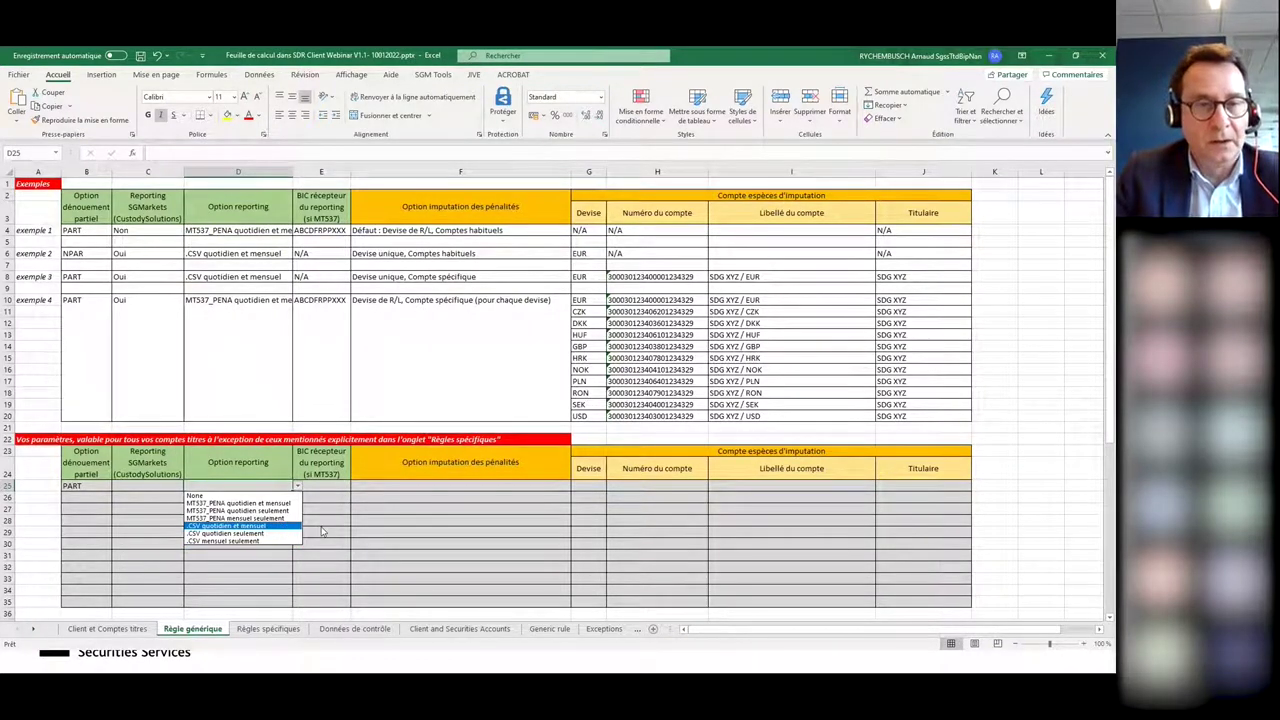
key(Escape)
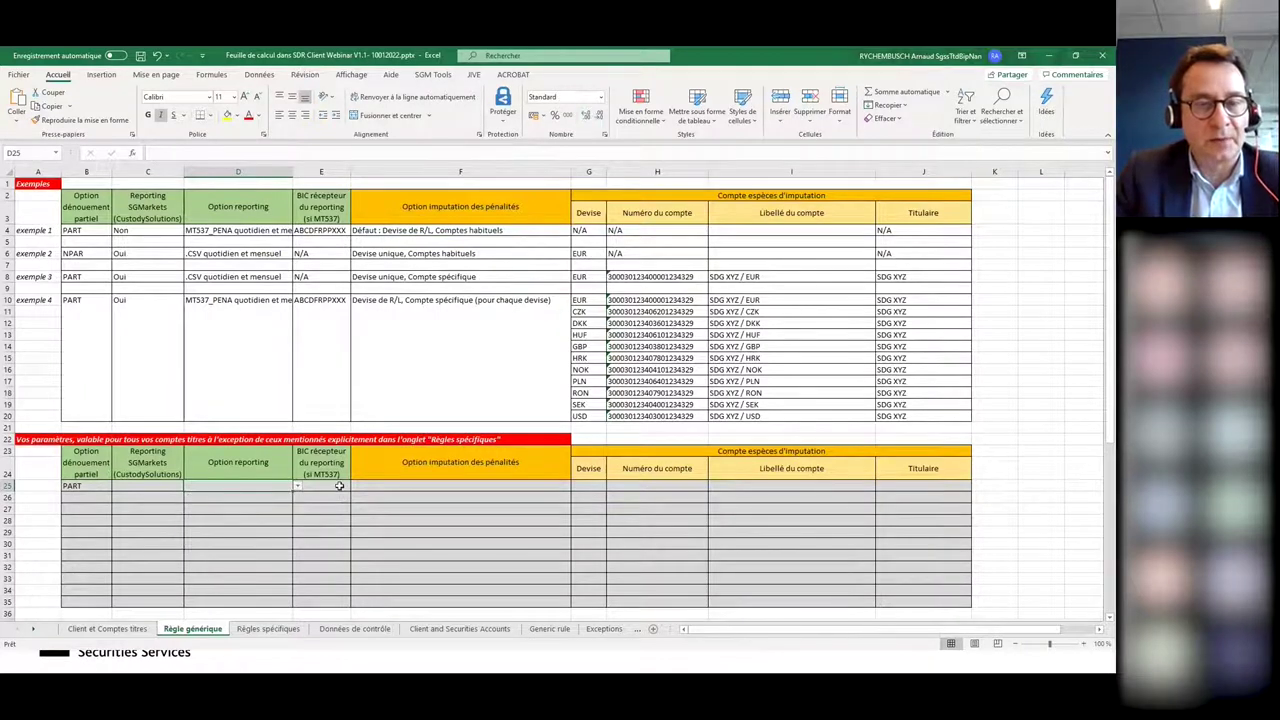
Enter CLIENTBICXX as the BIC récepteur du reporting in E25
click(339, 486)
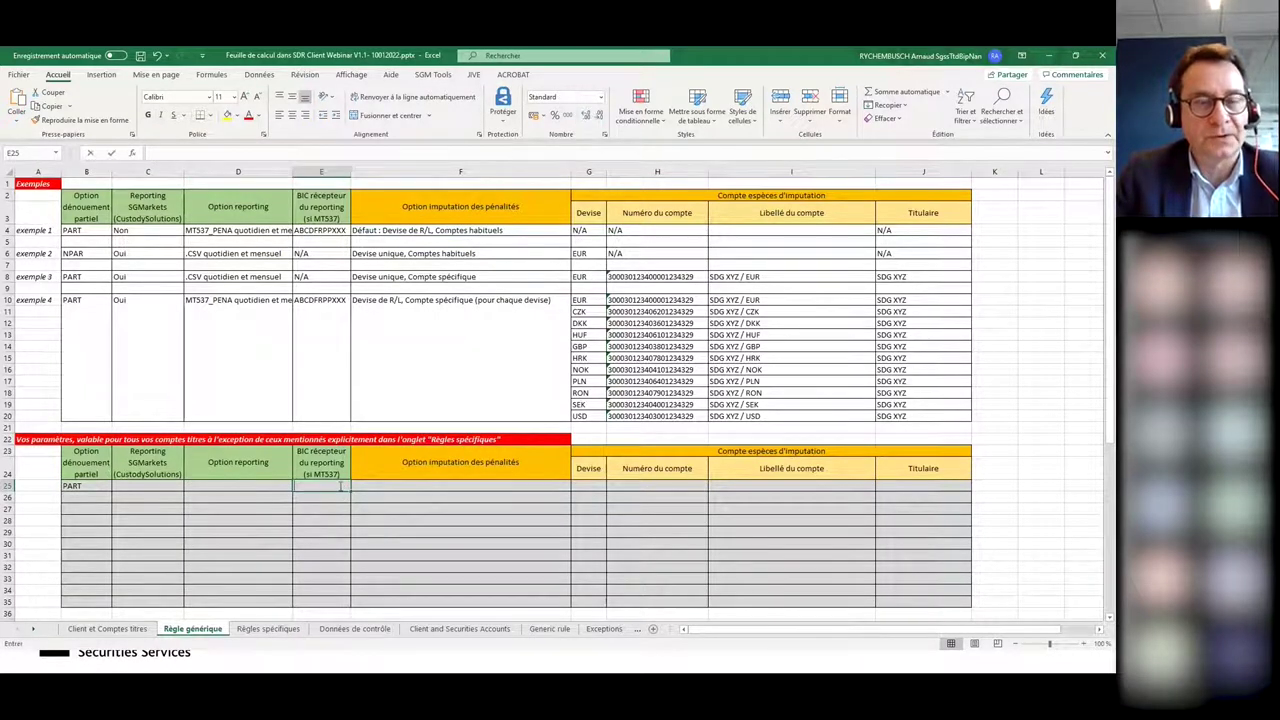
text(C)
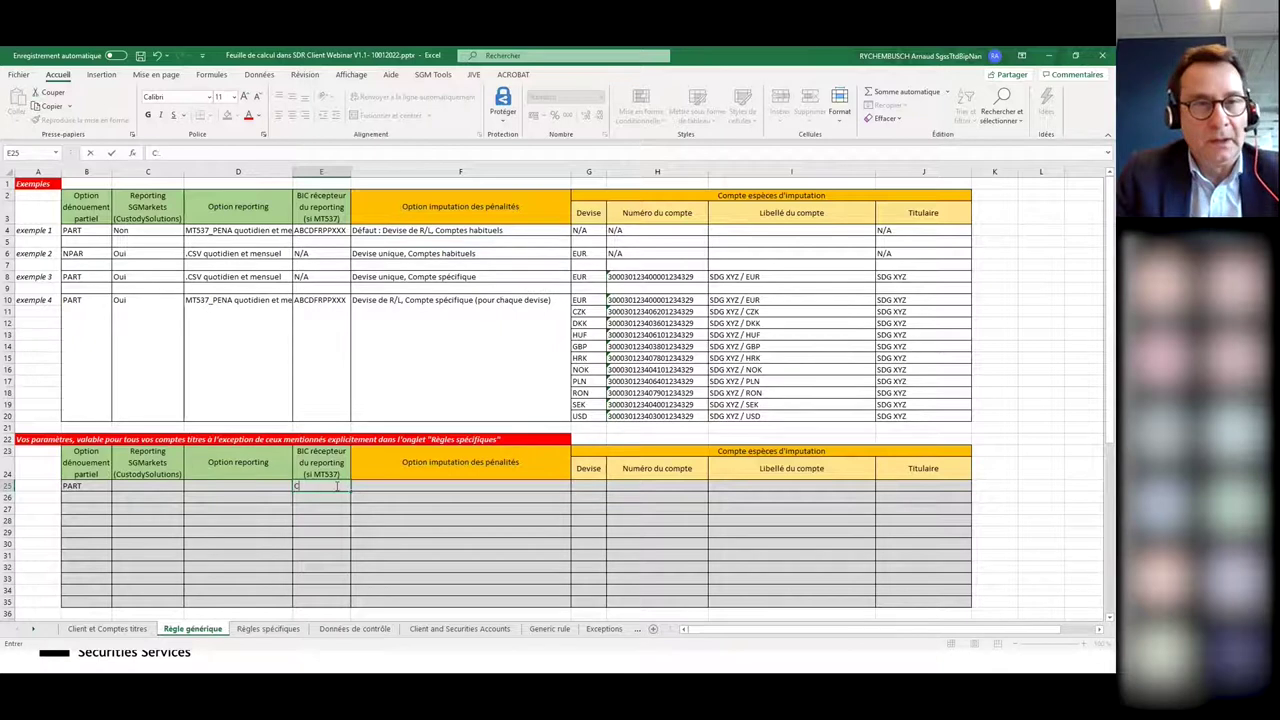
text(LIENTBI)
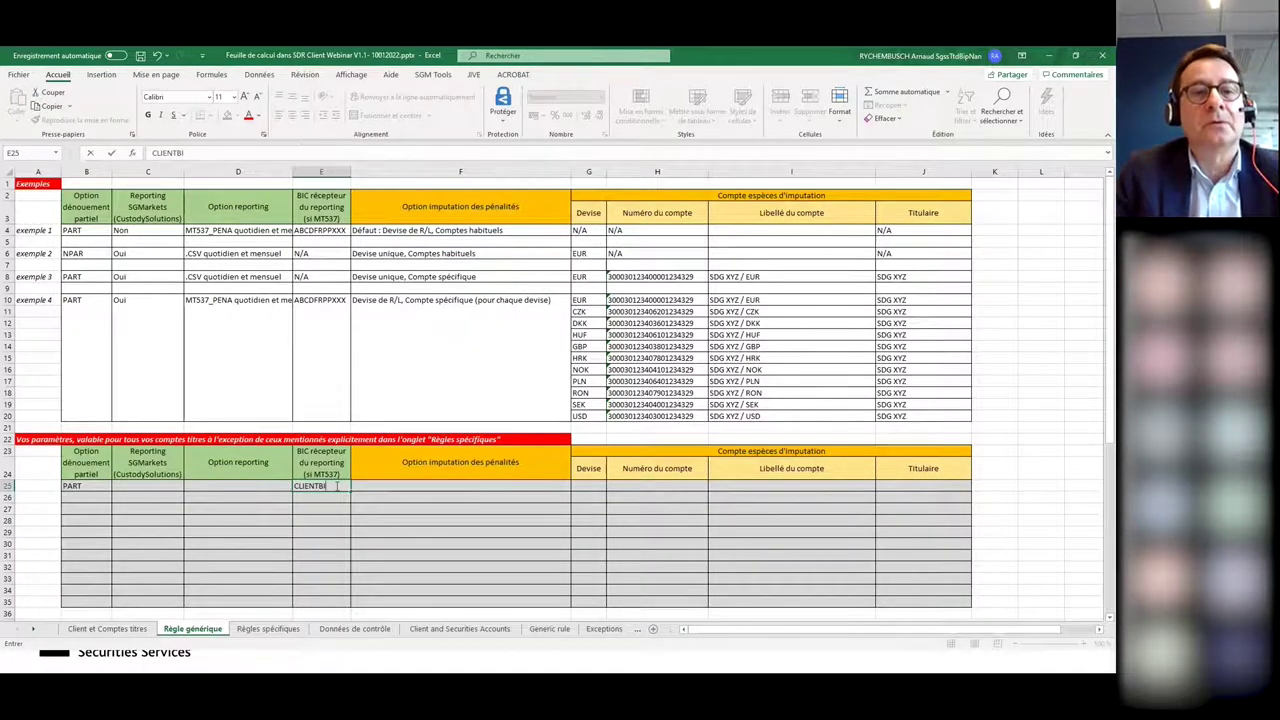
text(CXX)
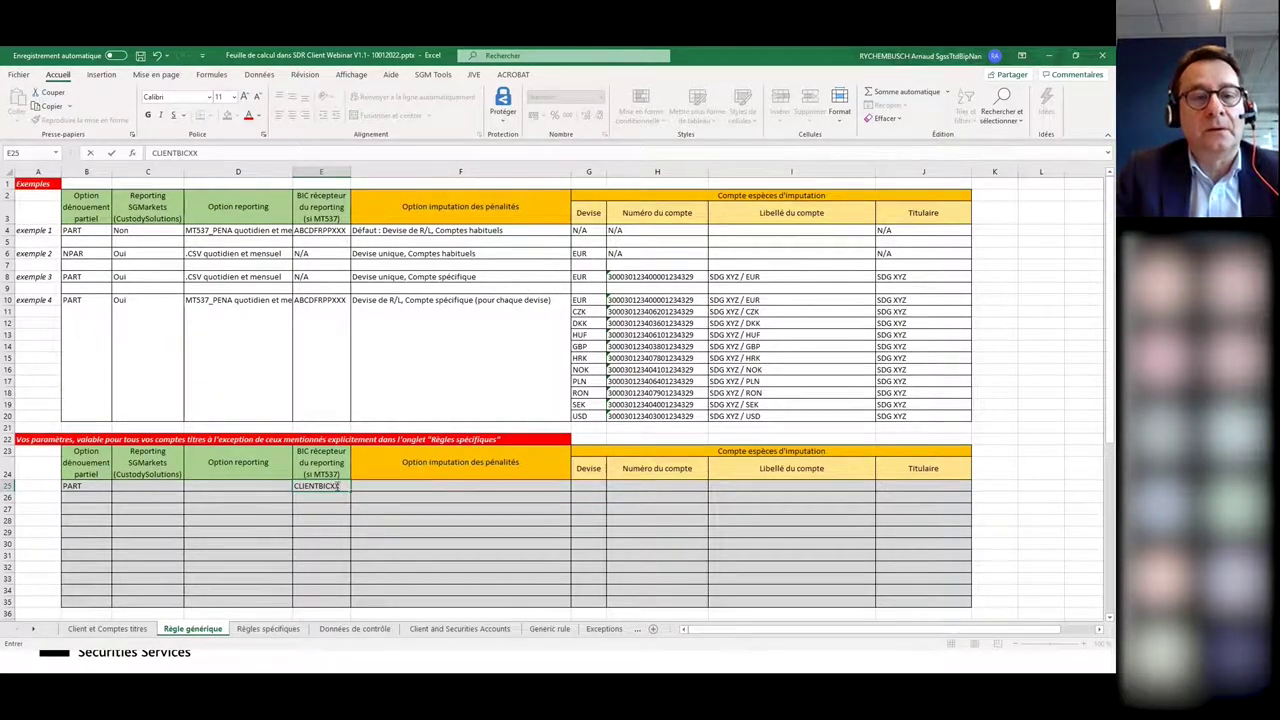
click(388, 554)
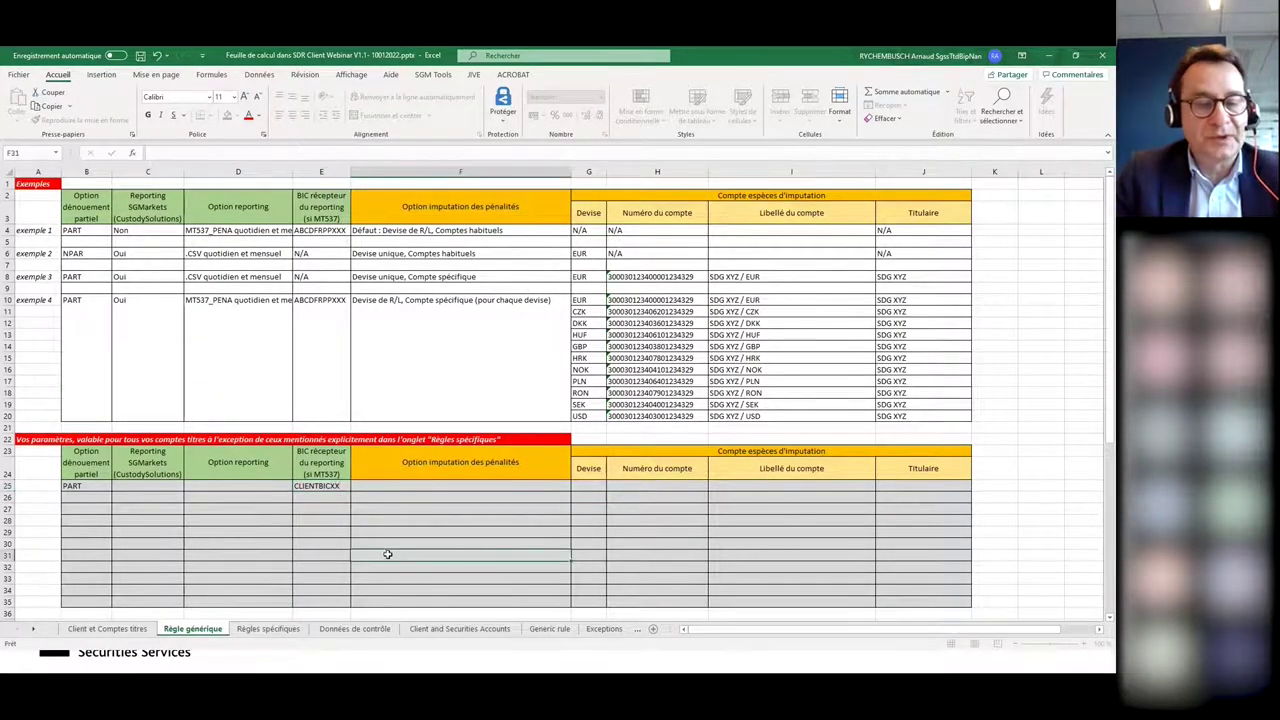
Set the Option imputation des pénalités in F25 to "Défaut : Devise de R/L, Comptes habituels"
click(462, 488)
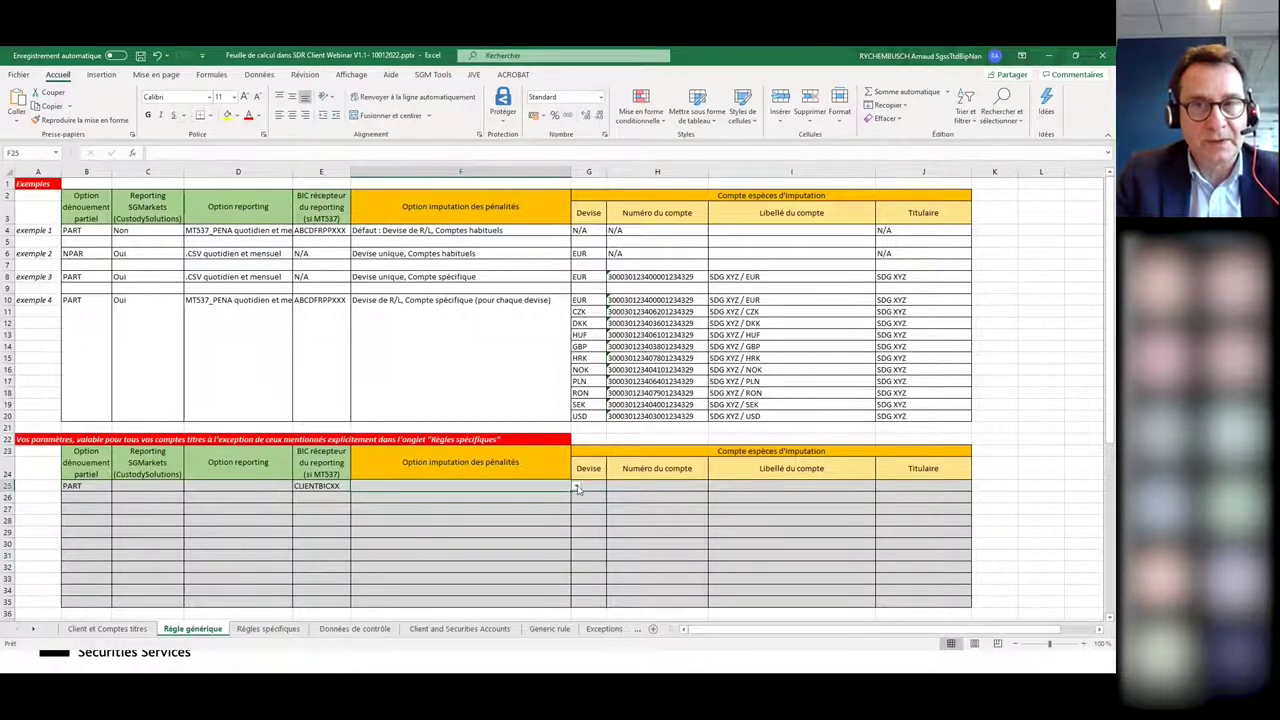
click(576, 487)
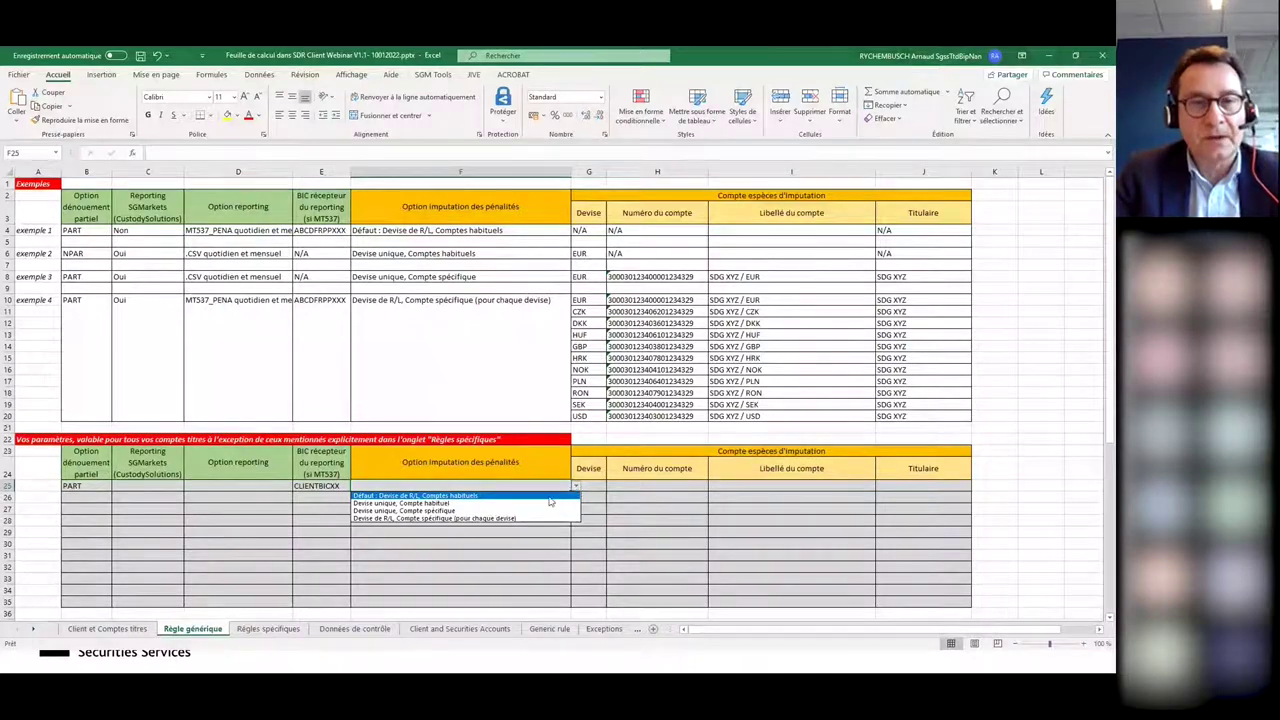
click(553, 495)
Set Option reporting in D25 to None and Reporting SGMarkets in C25 to Non
click(264, 486)
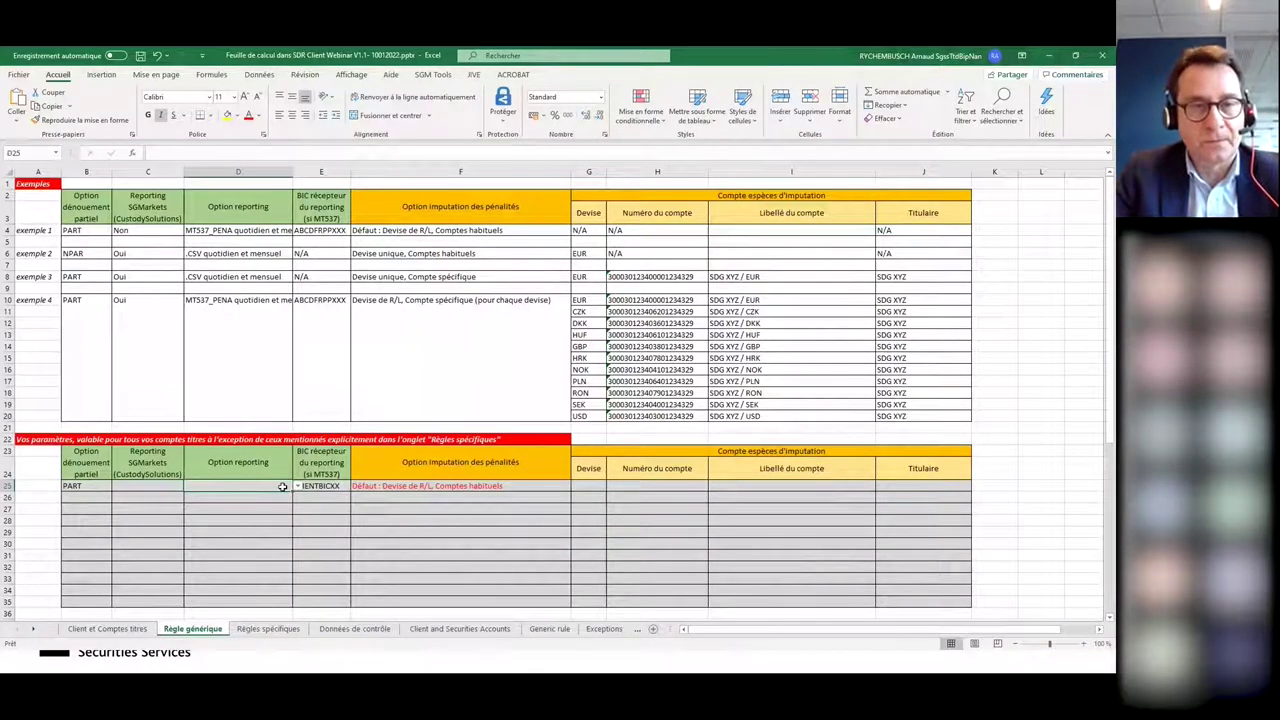
click(297, 486)
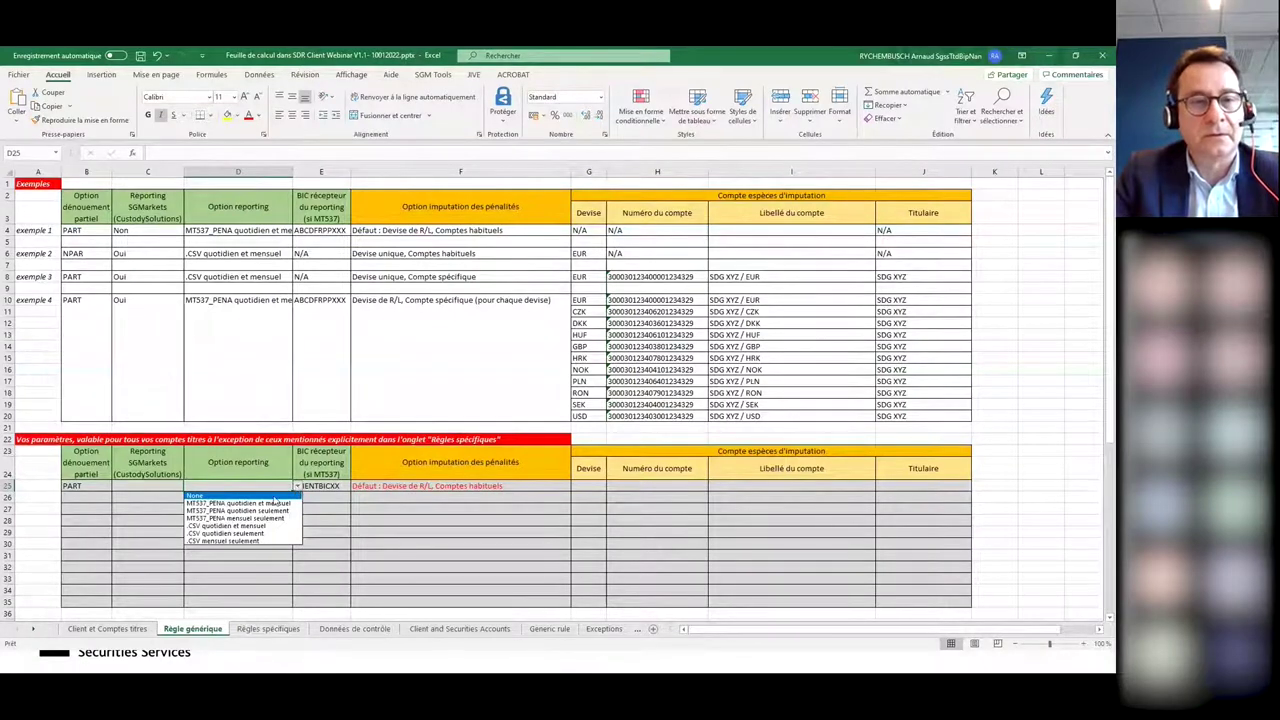
click(195, 496)
click(131, 486)
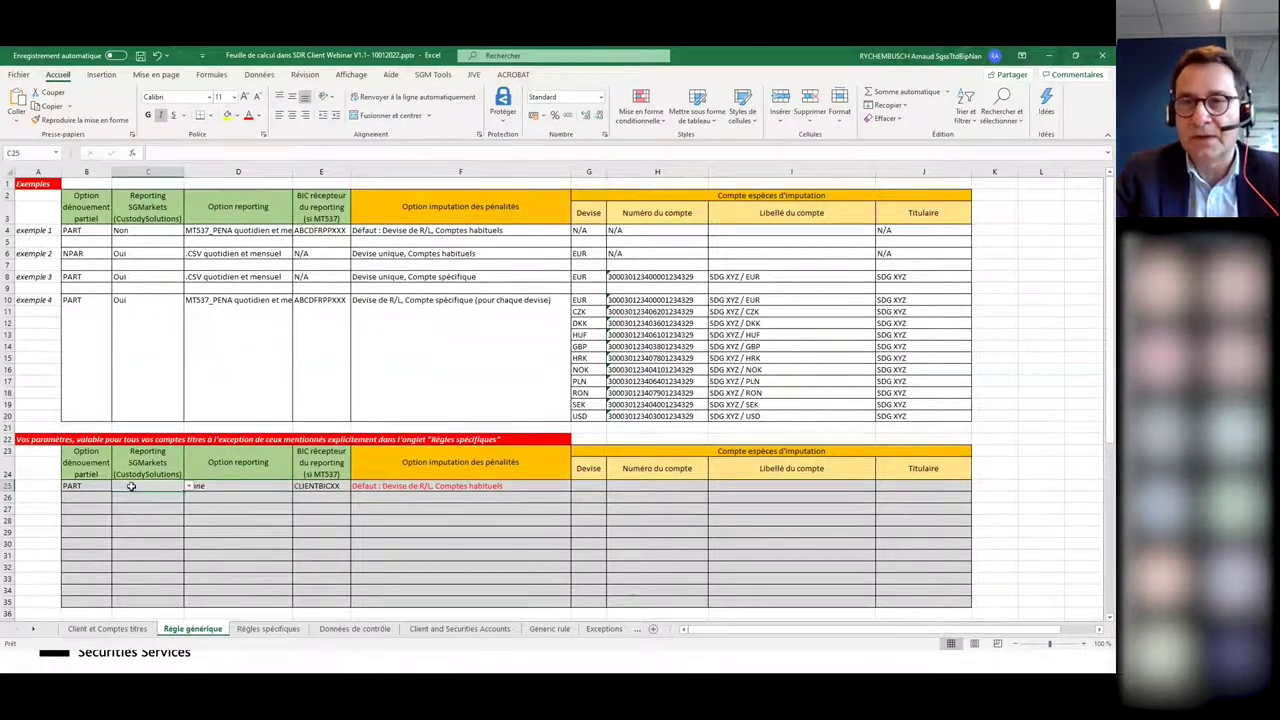
text(Non)
click(150, 516)
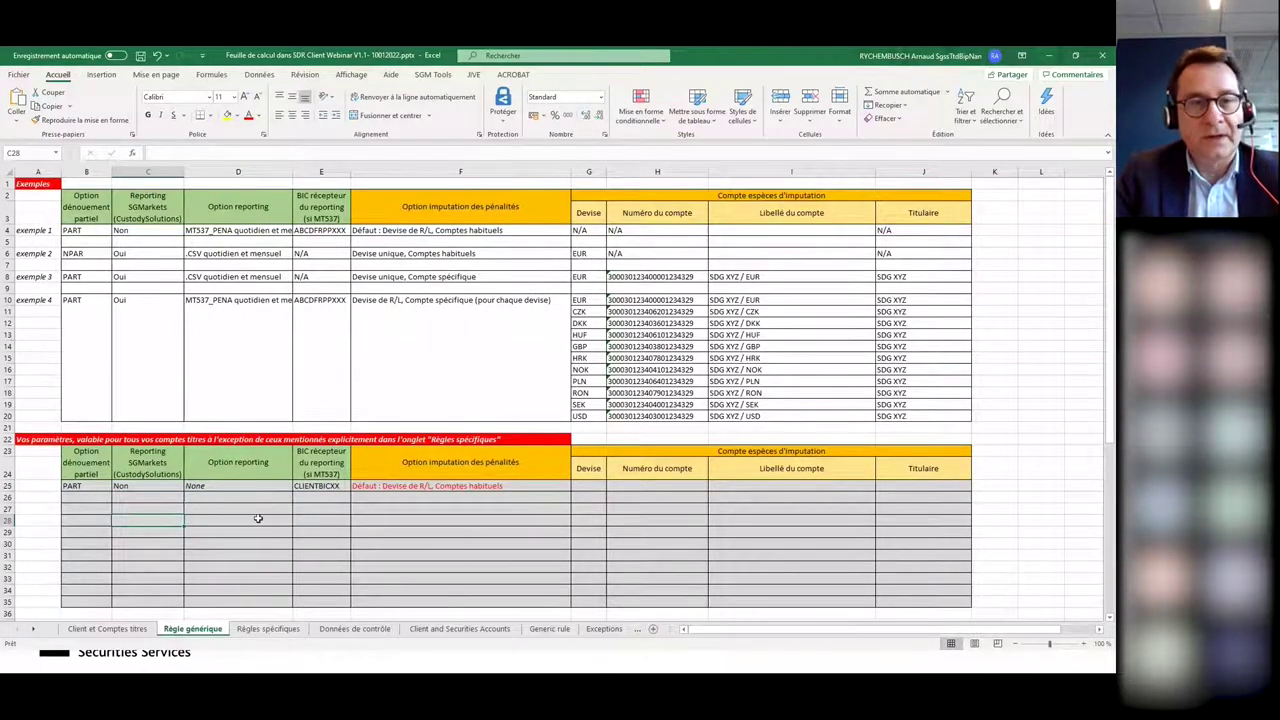
Clear the BIC récepteur du reporting from E25
click(318, 484)
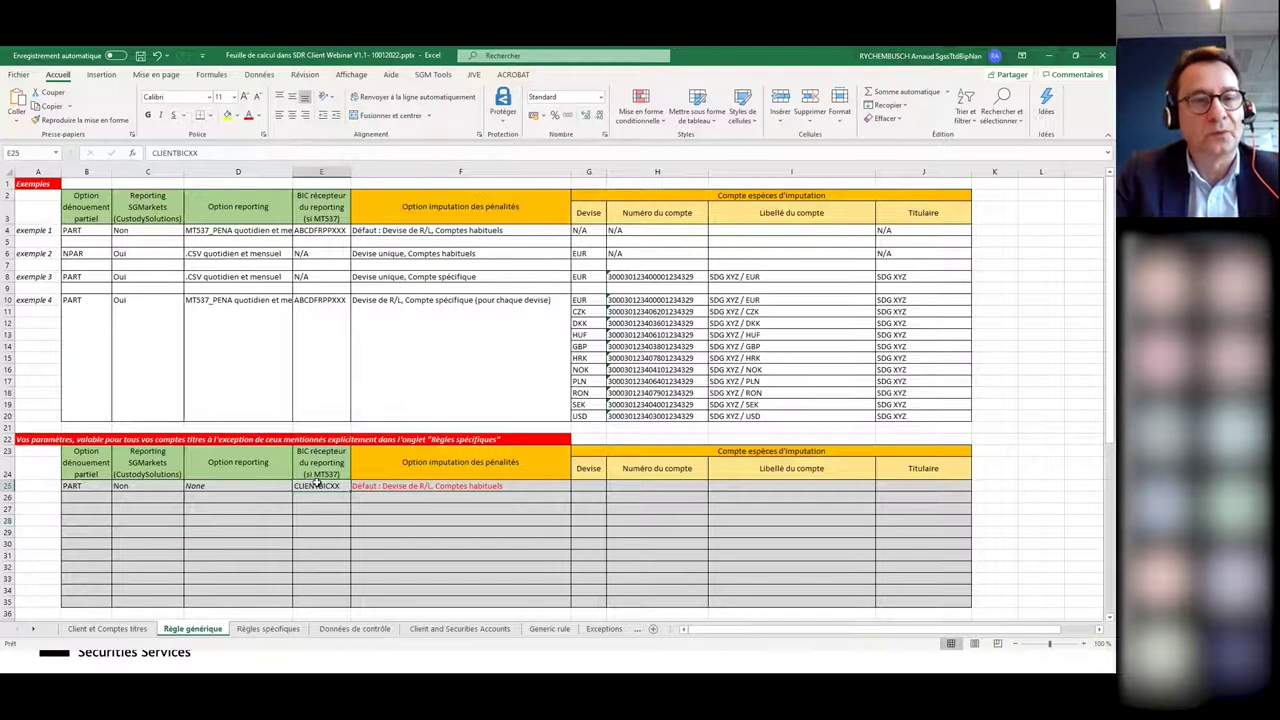
key(Delete)
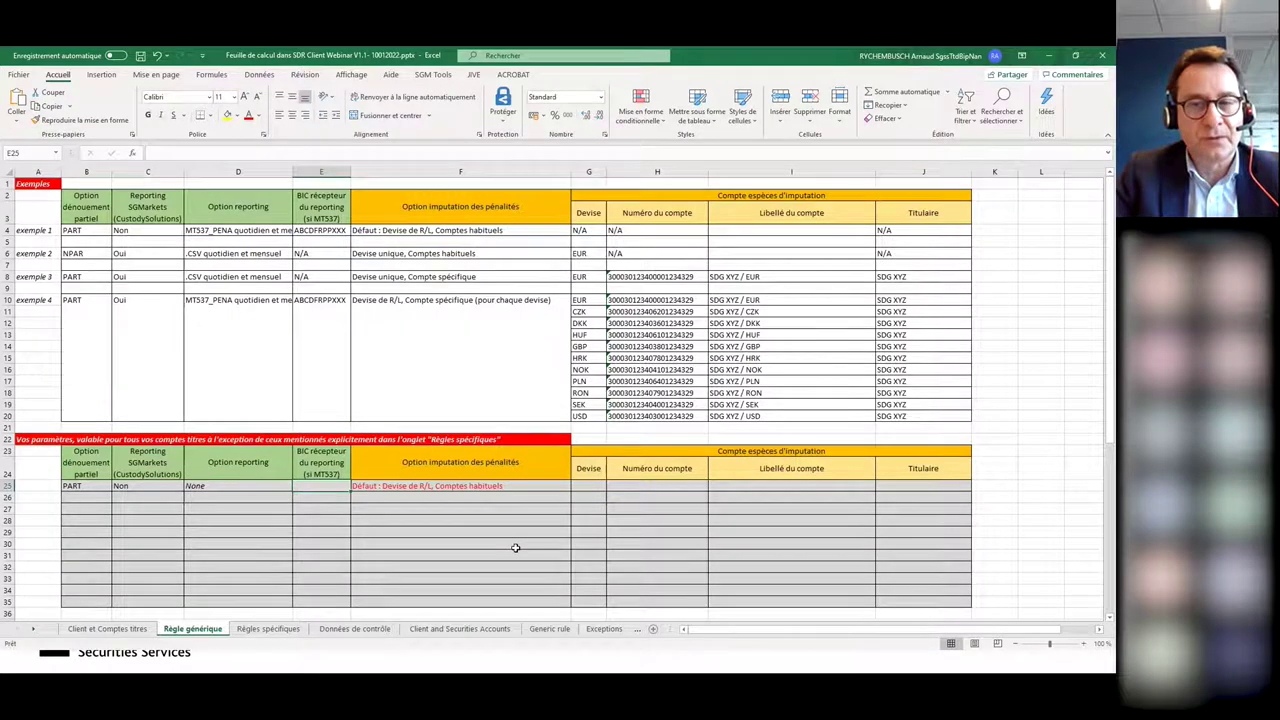
Examine the Option imputation des pénalités choices available in F25
key(Right)
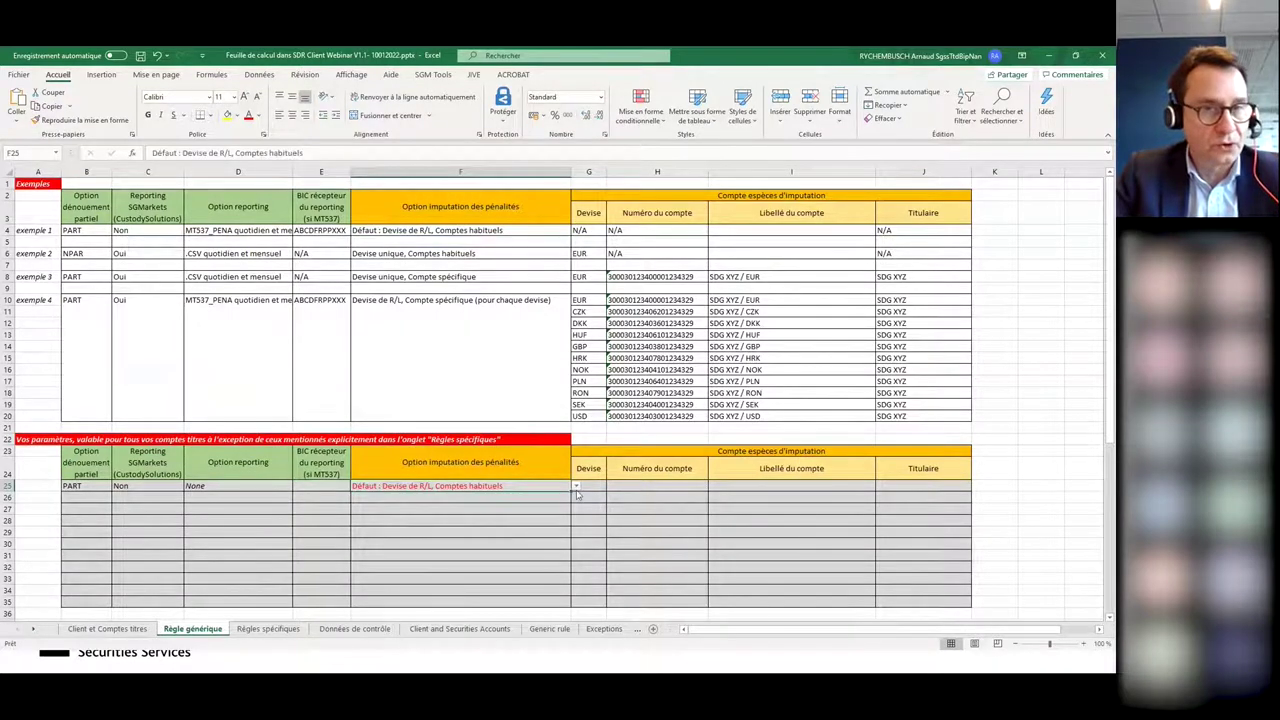
click(577, 489)
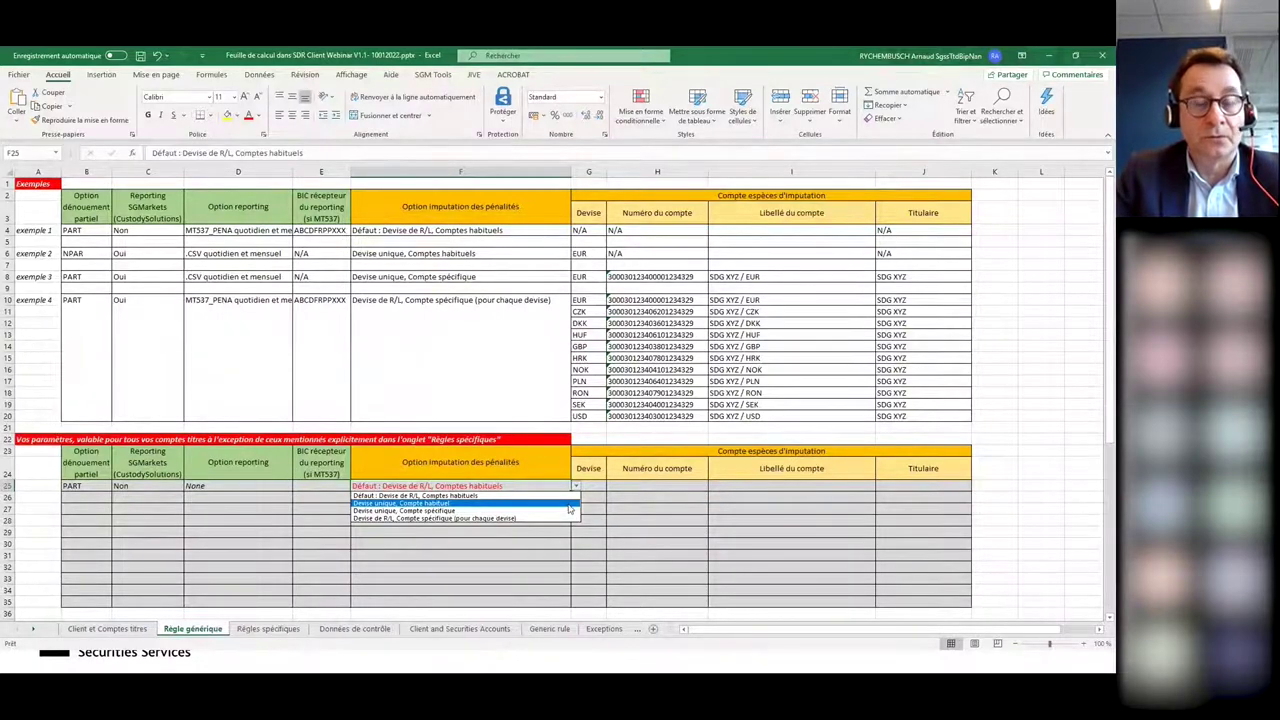
key(Up)
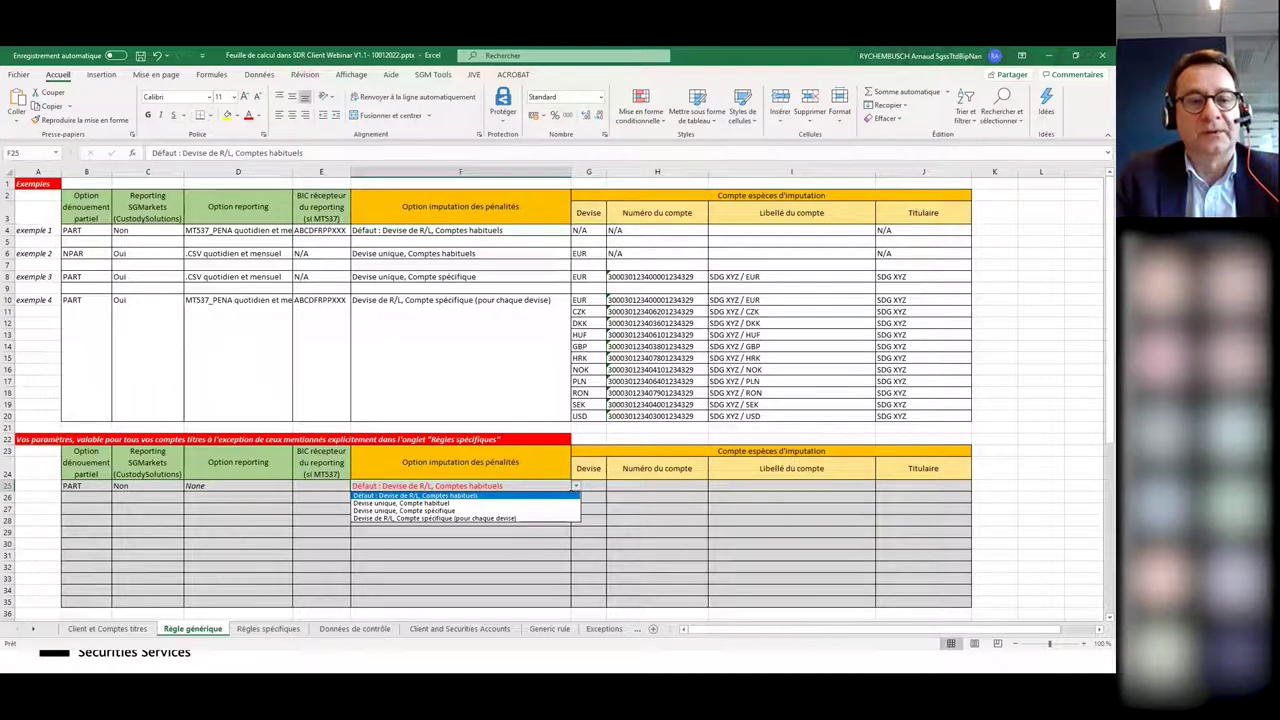
Switch to the Règles spécifiques sheet
click(268, 629)
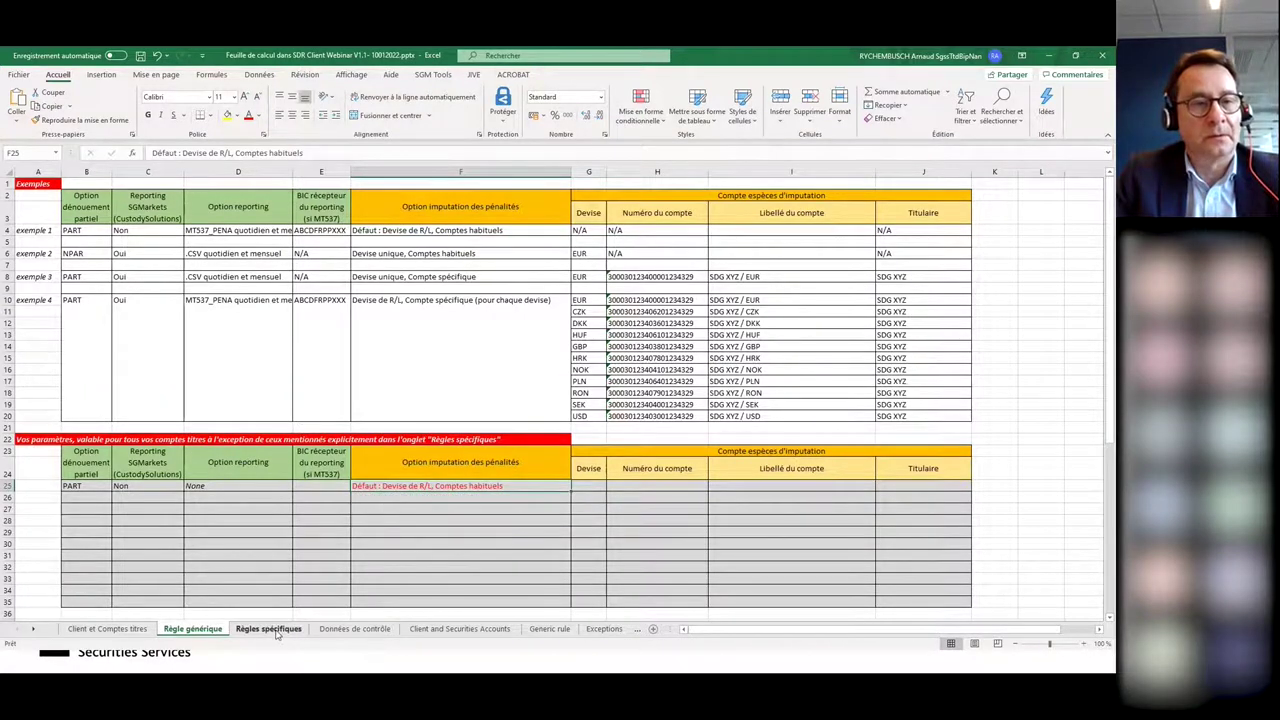
click(268, 629)
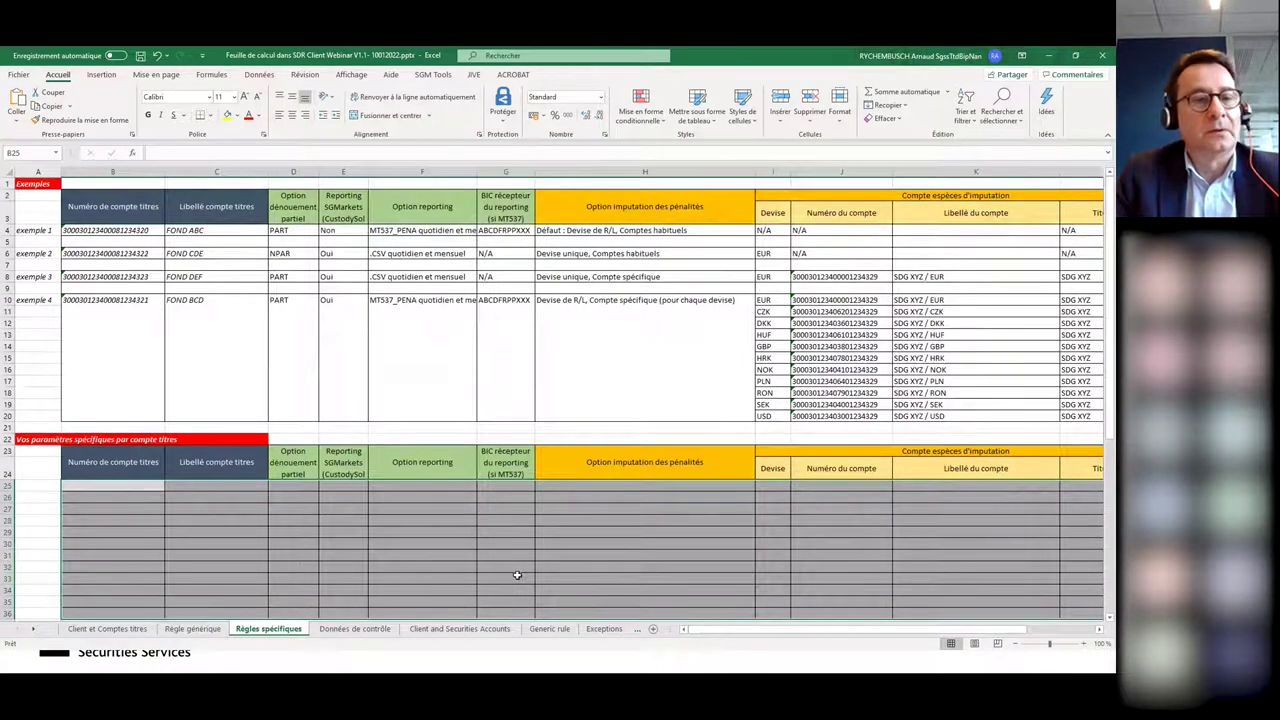
Examine the Option reporting choices available in F25 of the account-specific parameters table
click(560, 496)
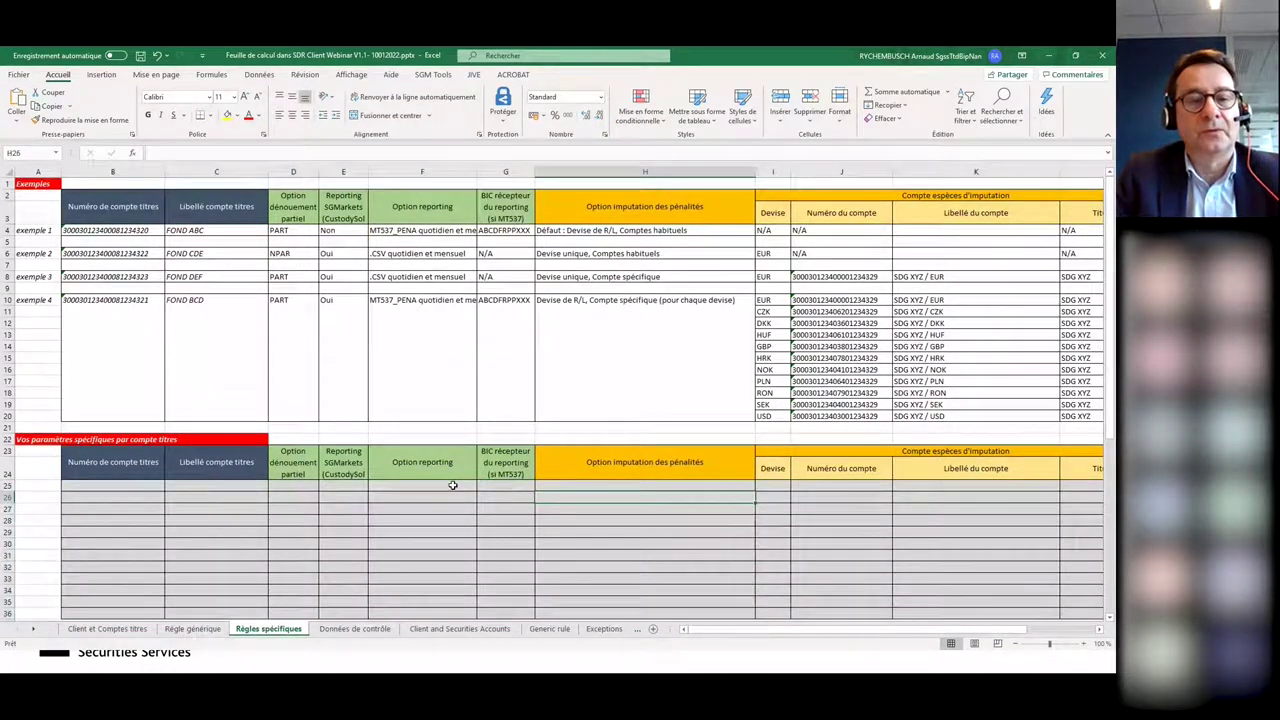
click(452, 485)
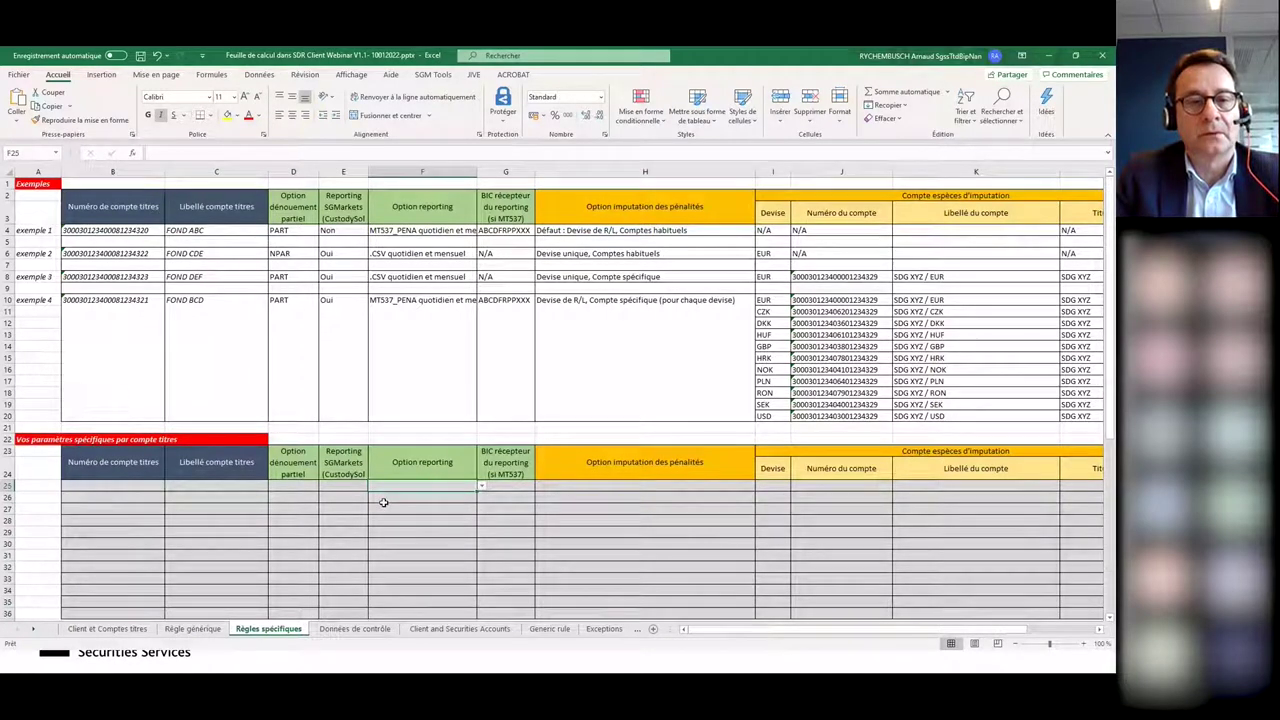
click(482, 487)
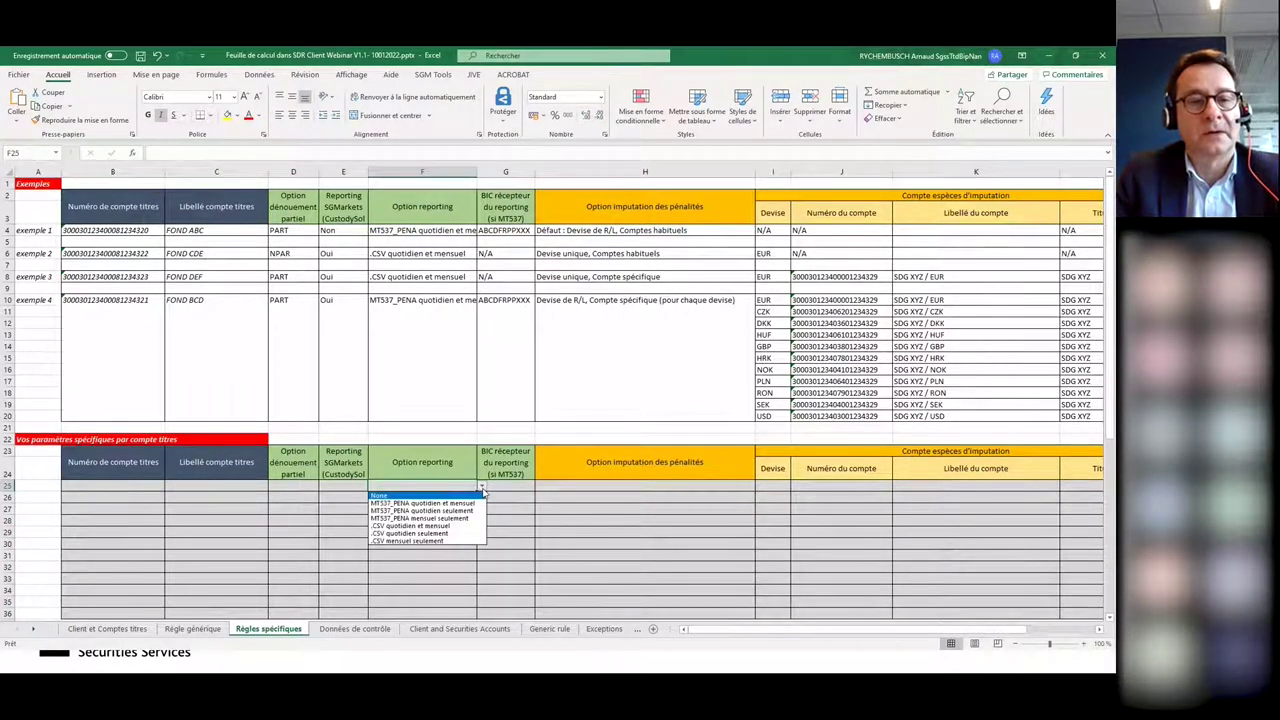
key(Escape)
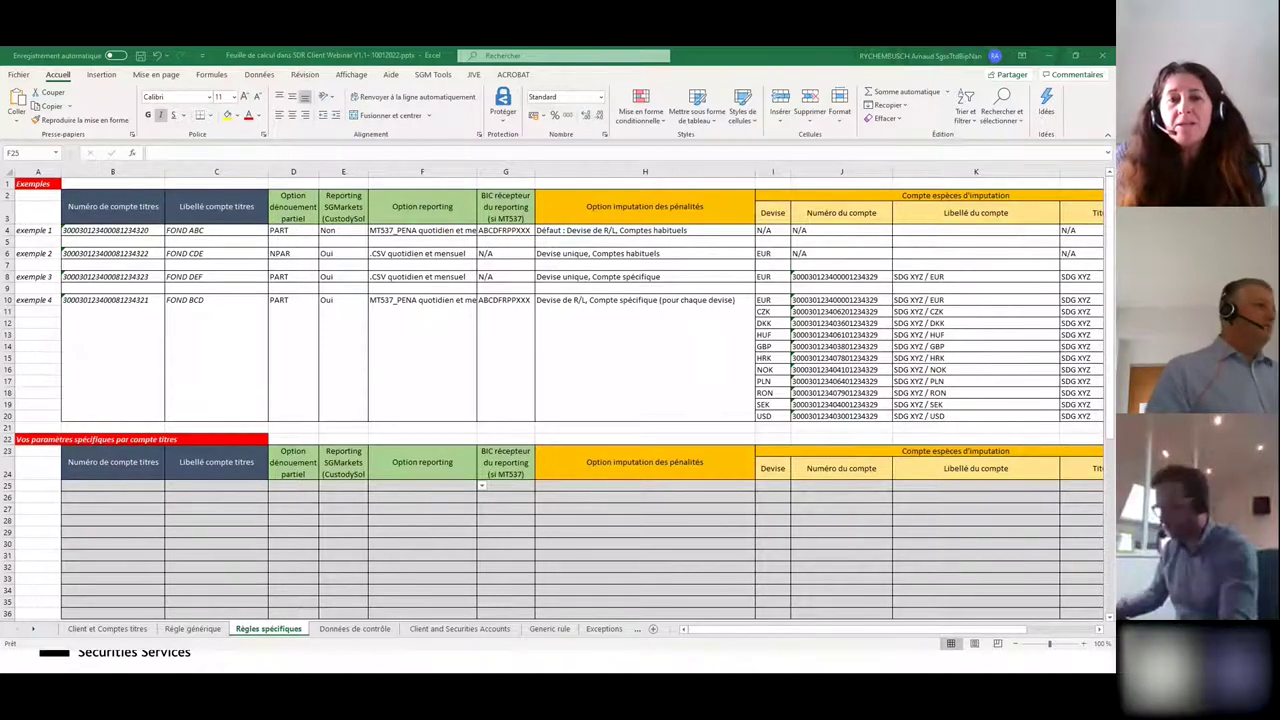
Minimize the workbook to return to the PowerPoint slideshow and advance to the Reference / Useful Links slide
click(1050, 58)
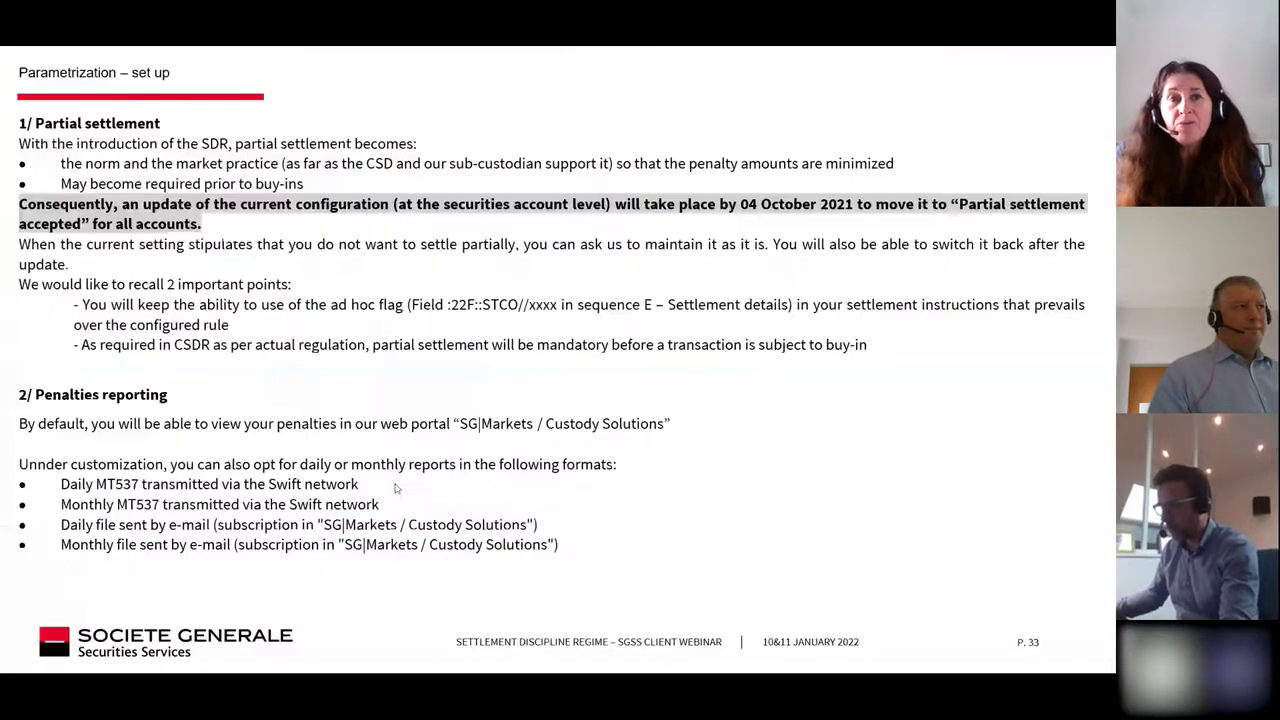
key(Right)
key(Right)
key(Right)
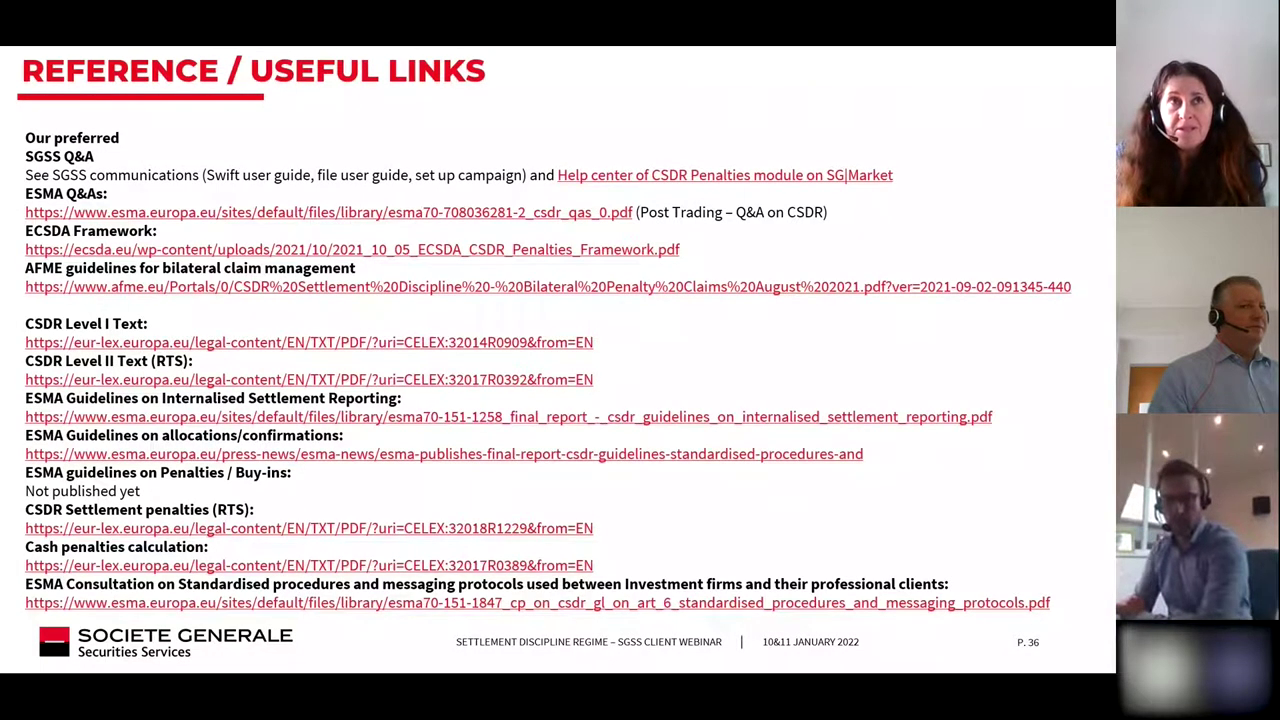
Go back through the slideshow to the CSD Regulation - Settlement Discipline Regime (SDR) title slide
key(Left)
key(Left)
key(Left)
key(Left)
key(Left)
key(Left)
key(Left)
key(Left)
key(Left)
key(Left)
key(Left)
key(Left)
key(Left)
key(Left)
key(Left)
key(Left)
key(Left)
key(Left)
key(Left)
key(Left)
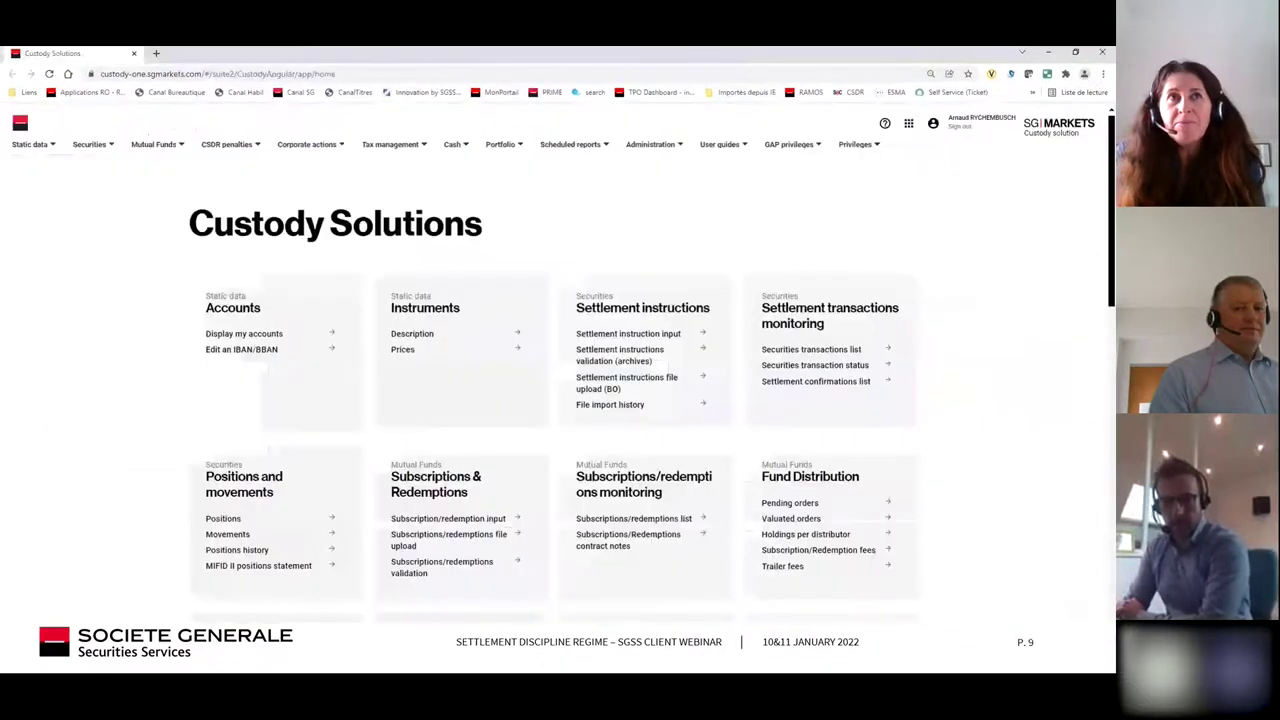
key(Left)
key(Left)
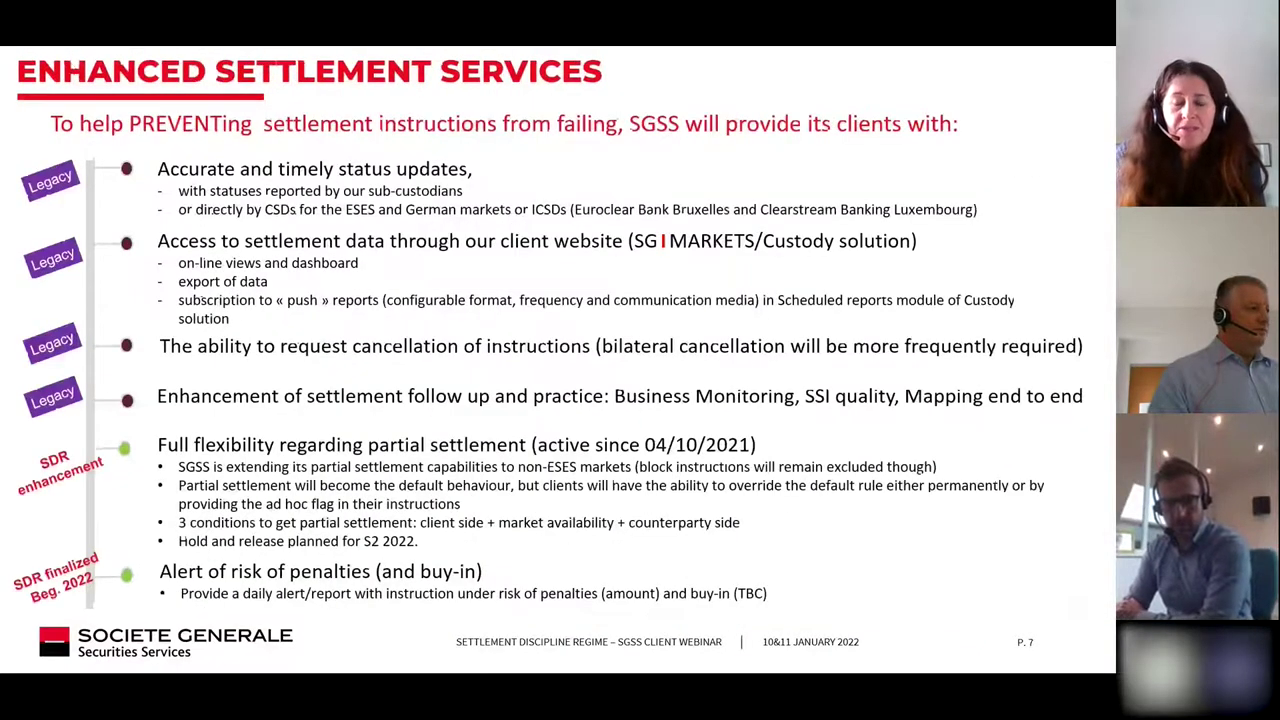
key(Home)
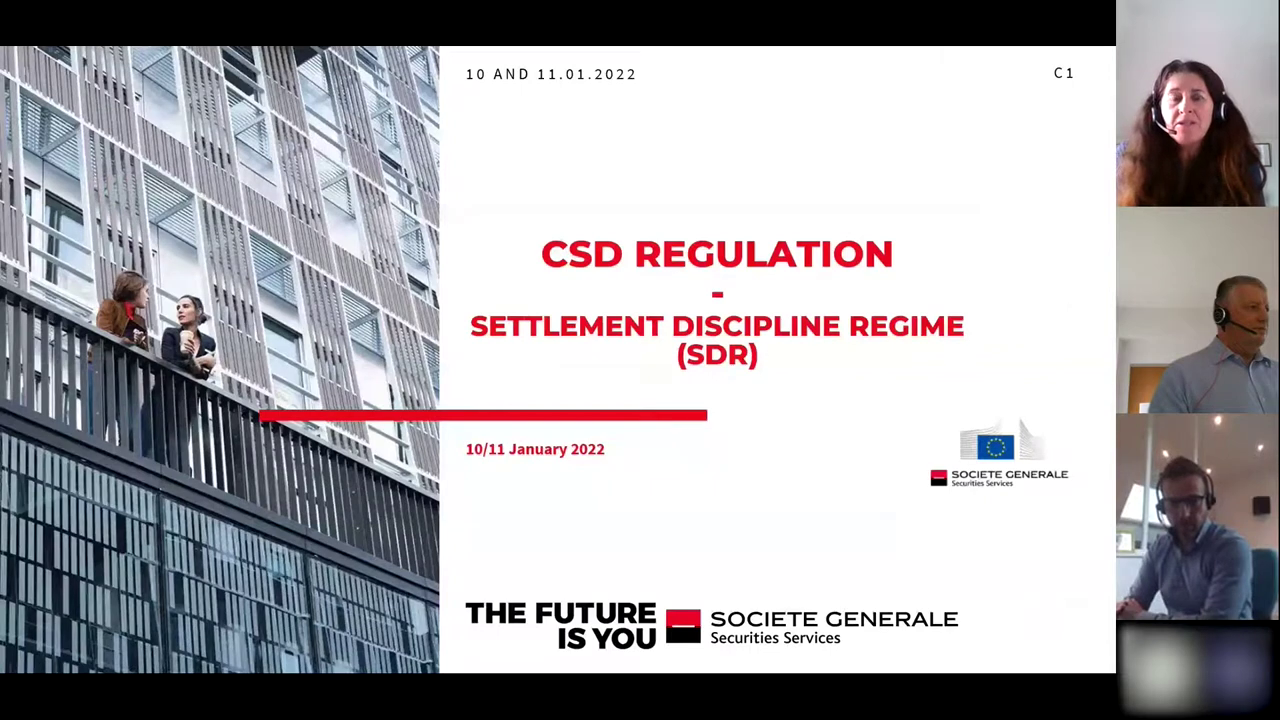